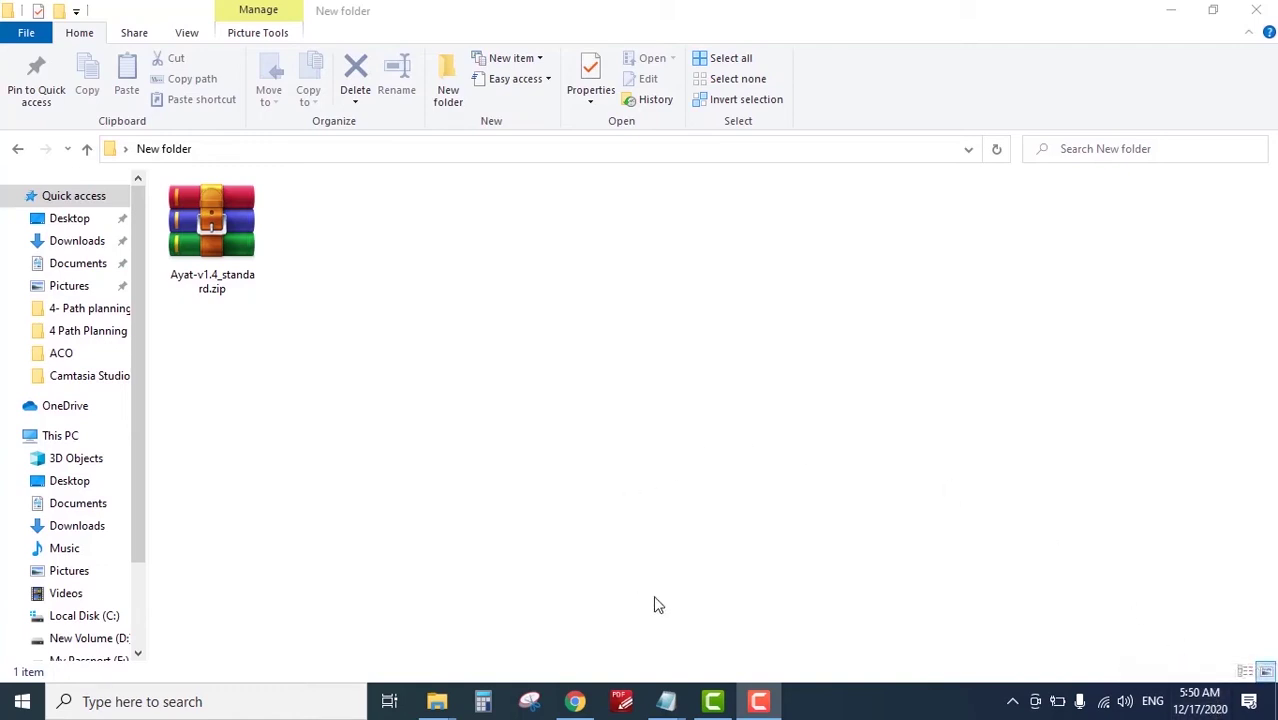
Open the Region settings from the Clock and Region category of Control Panel.
{"action": "left_click", "coordinate": [238, 700]}
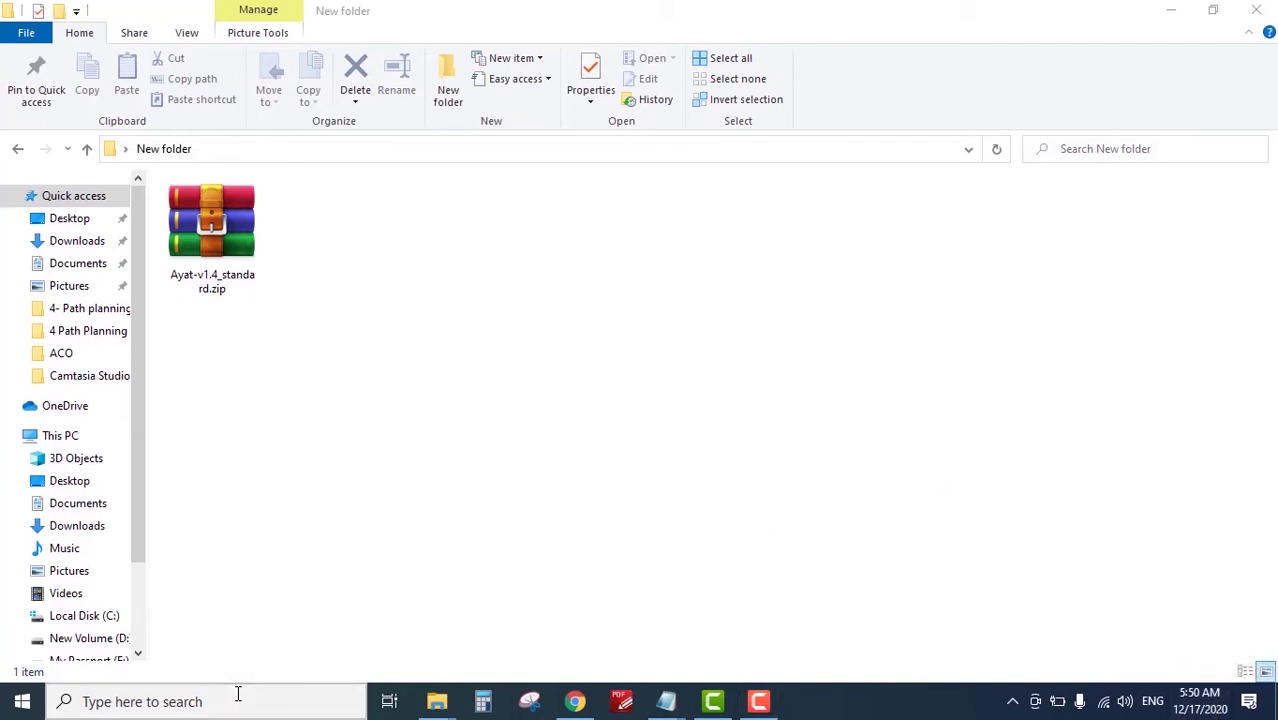
{"action": "type", "text": "cont"}
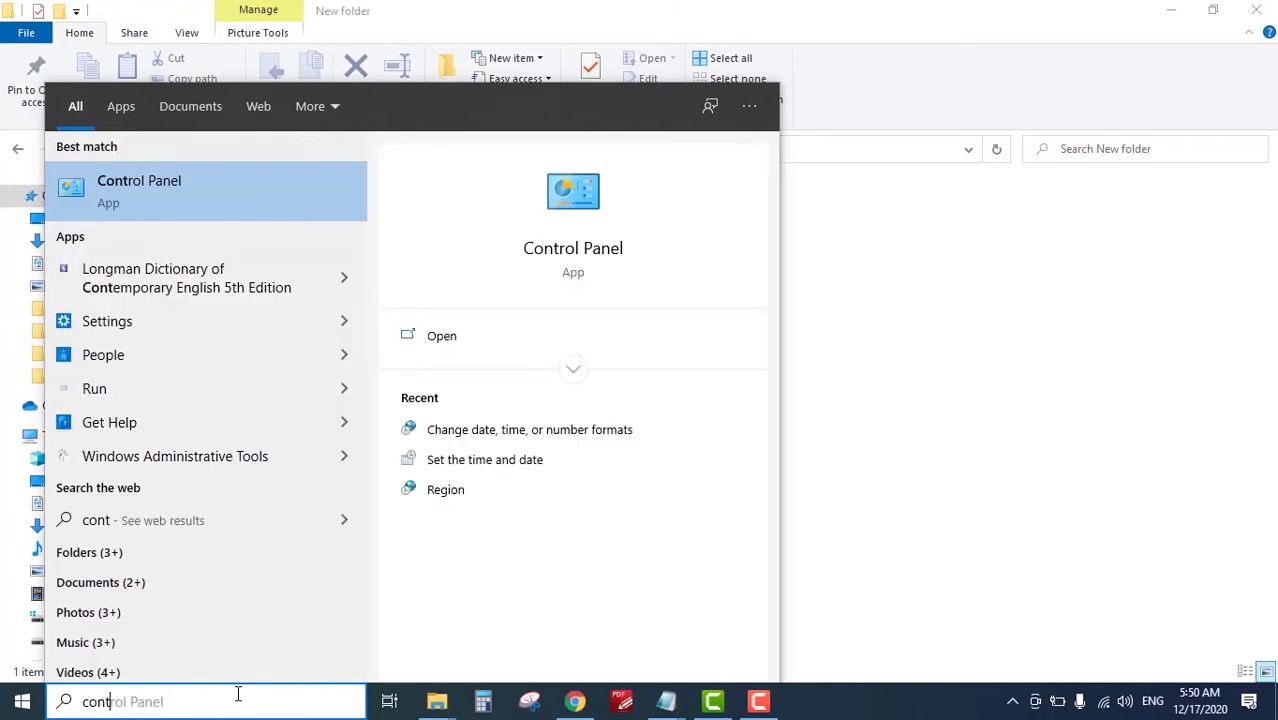
{"action": "key", "text": "Return"}
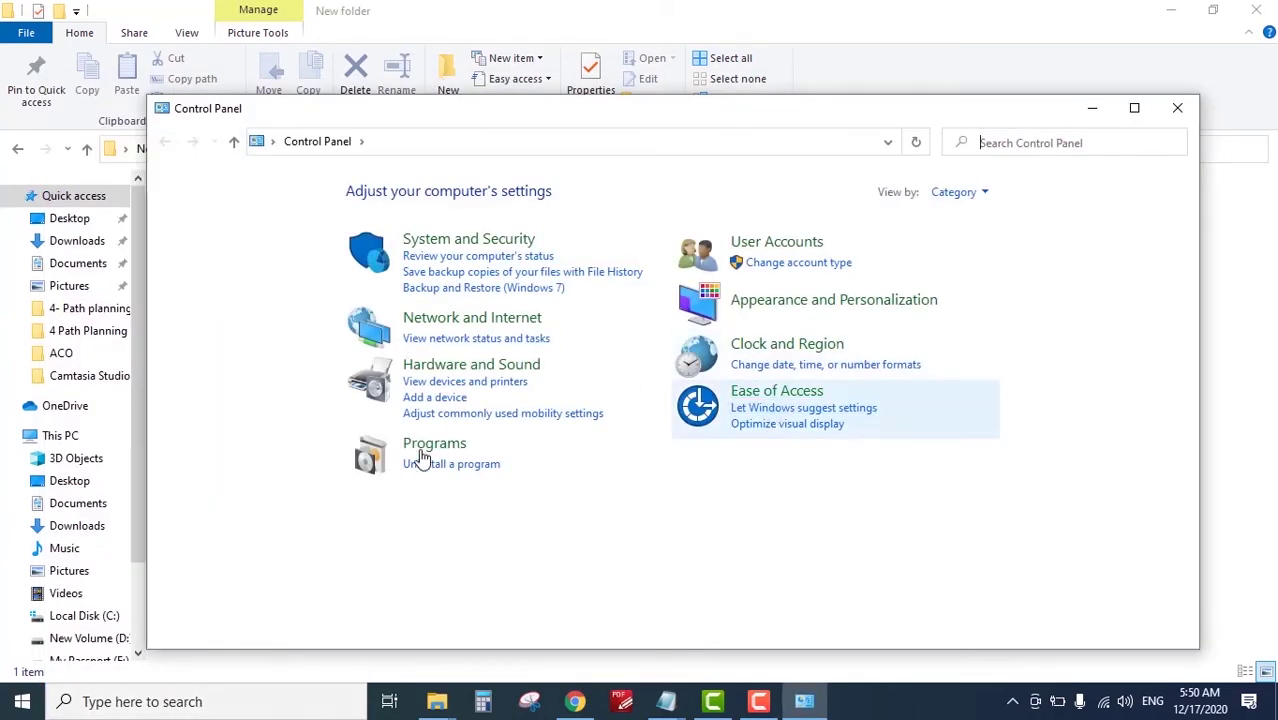
{"action": "left_click", "coordinate": [763, 346]}
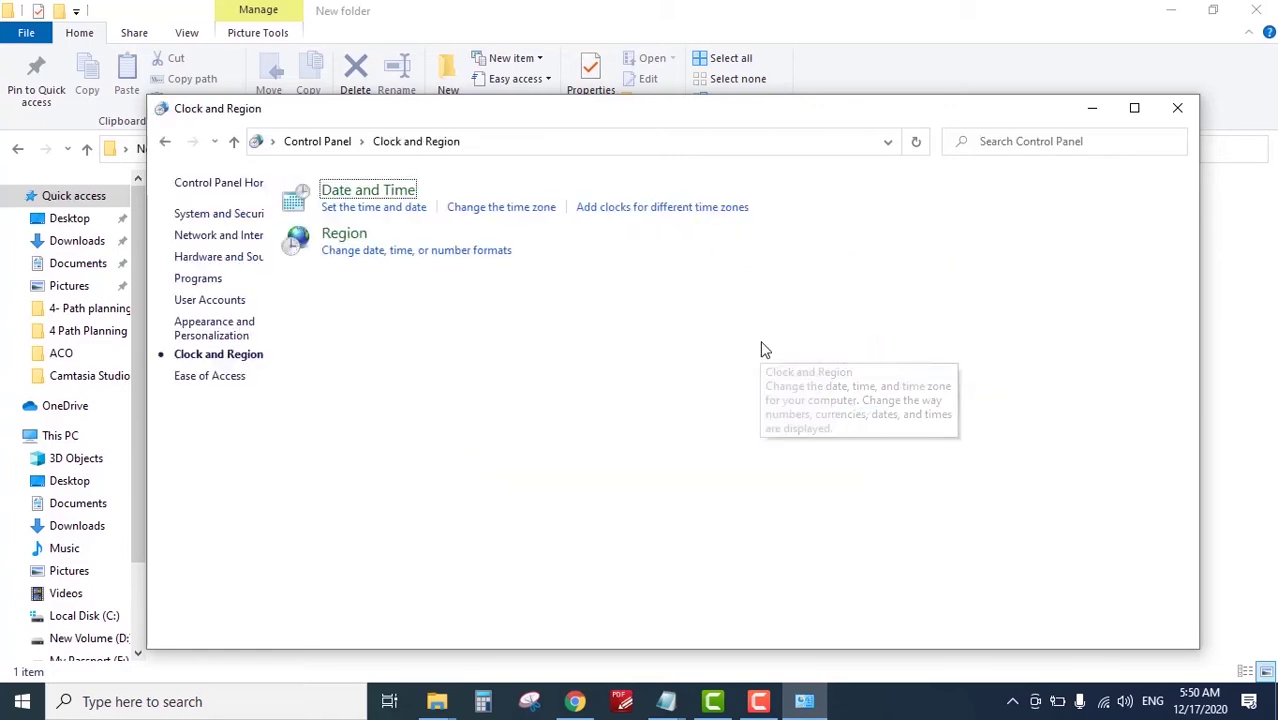
{"action": "left_click", "coordinate": [419, 257]}
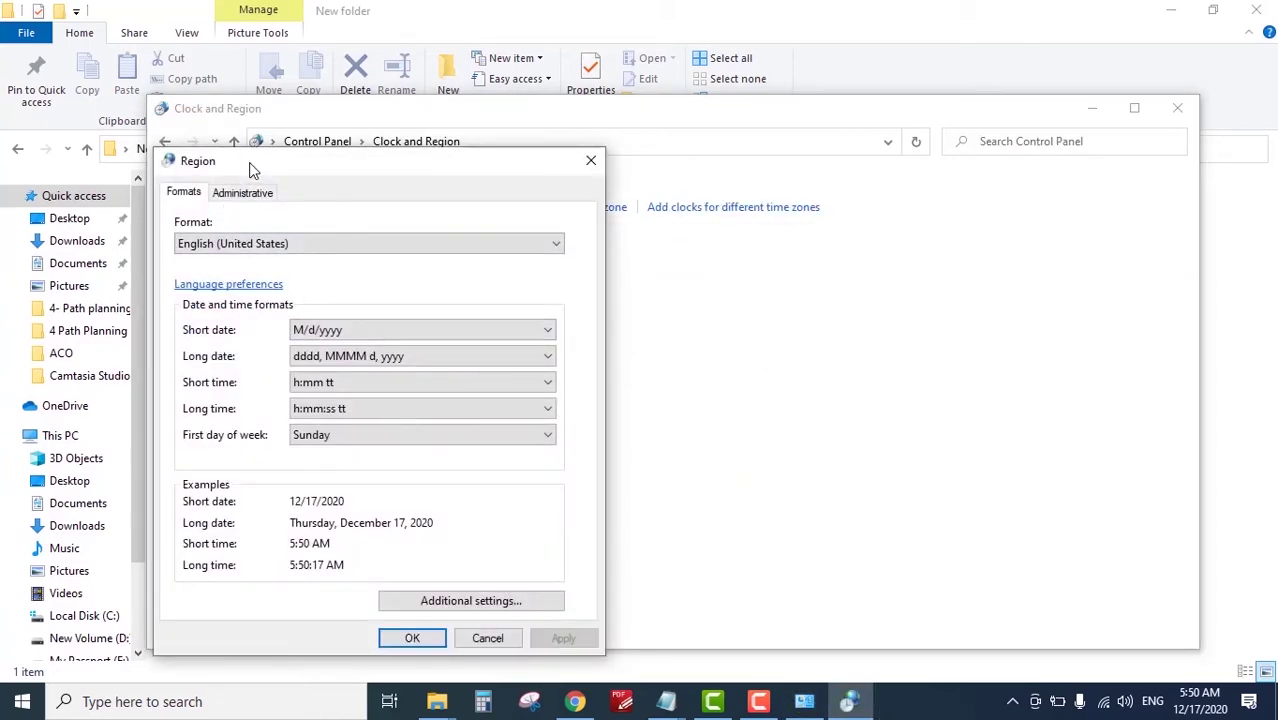
{"action": "left_click_drag", "start_coordinate": [253, 170], "coordinate": [380, 156]}
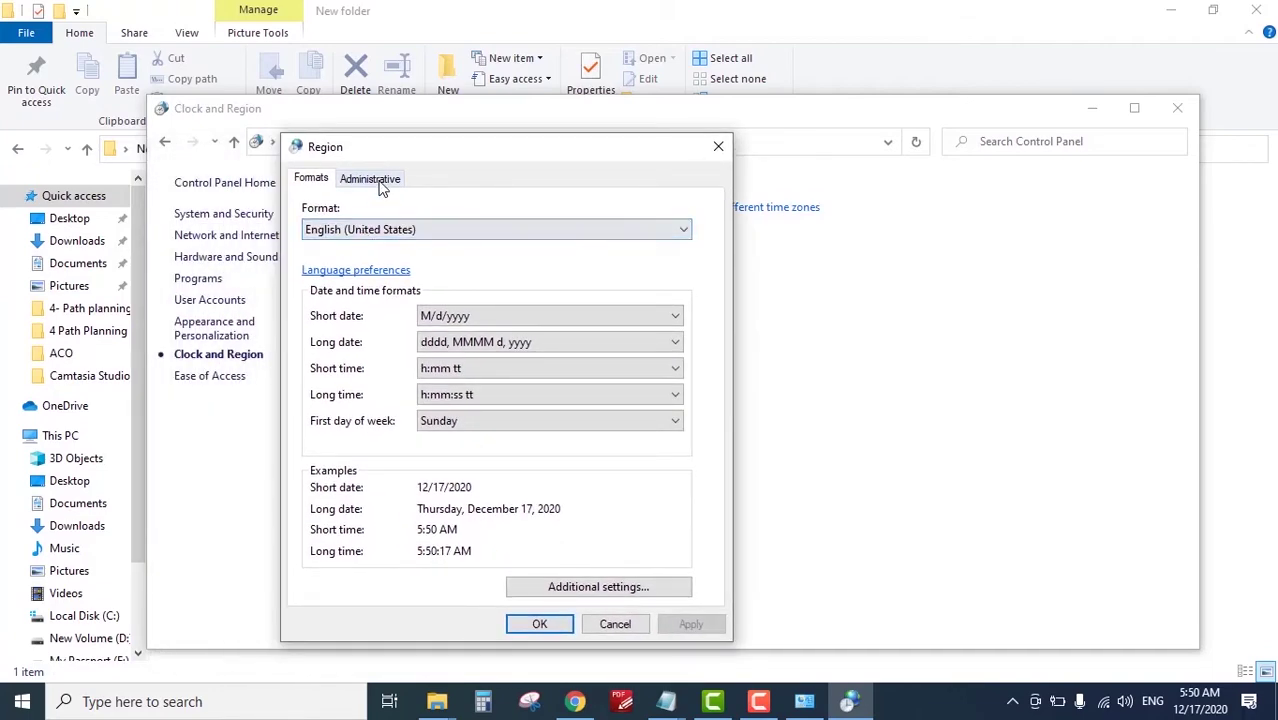
Examine the additional date customization options for the English (United States) regional format.
{"action": "left_click", "coordinate": [378, 182]}
{"action": "left_click", "coordinate": [322, 180]}
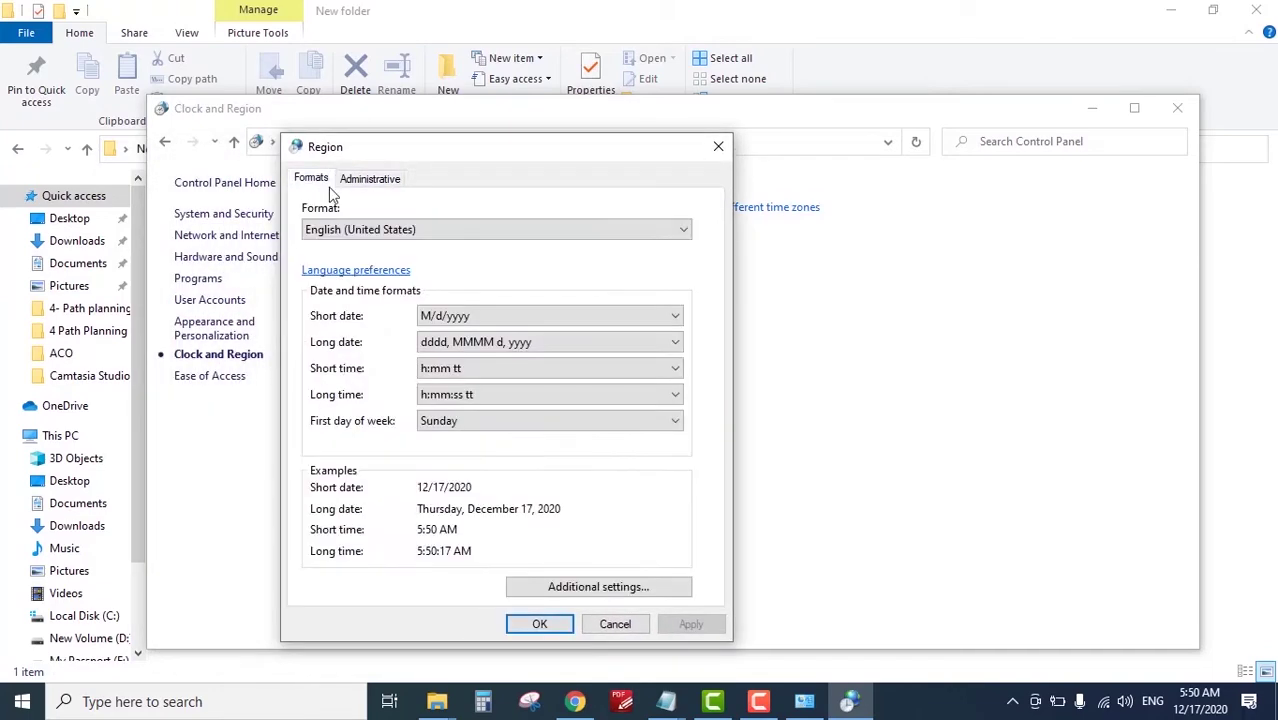
{"action": "left_click", "coordinate": [575, 592]}
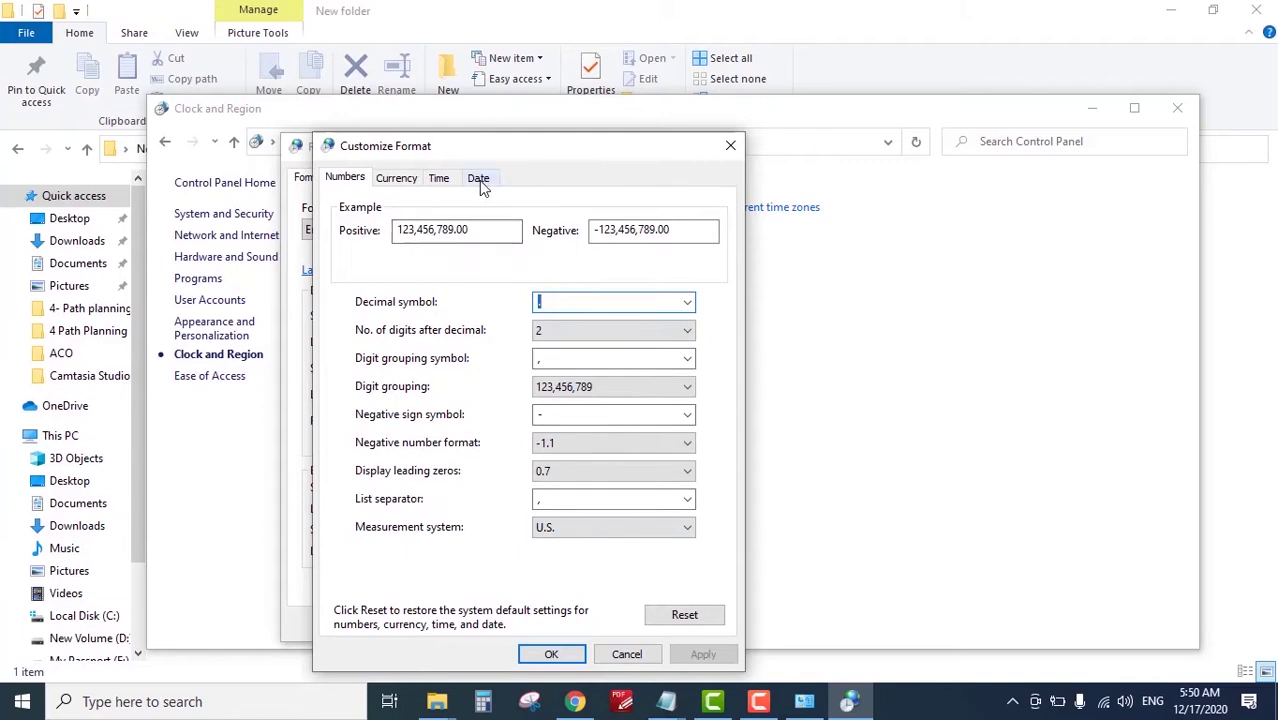
{"action": "left_click", "coordinate": [479, 179]}
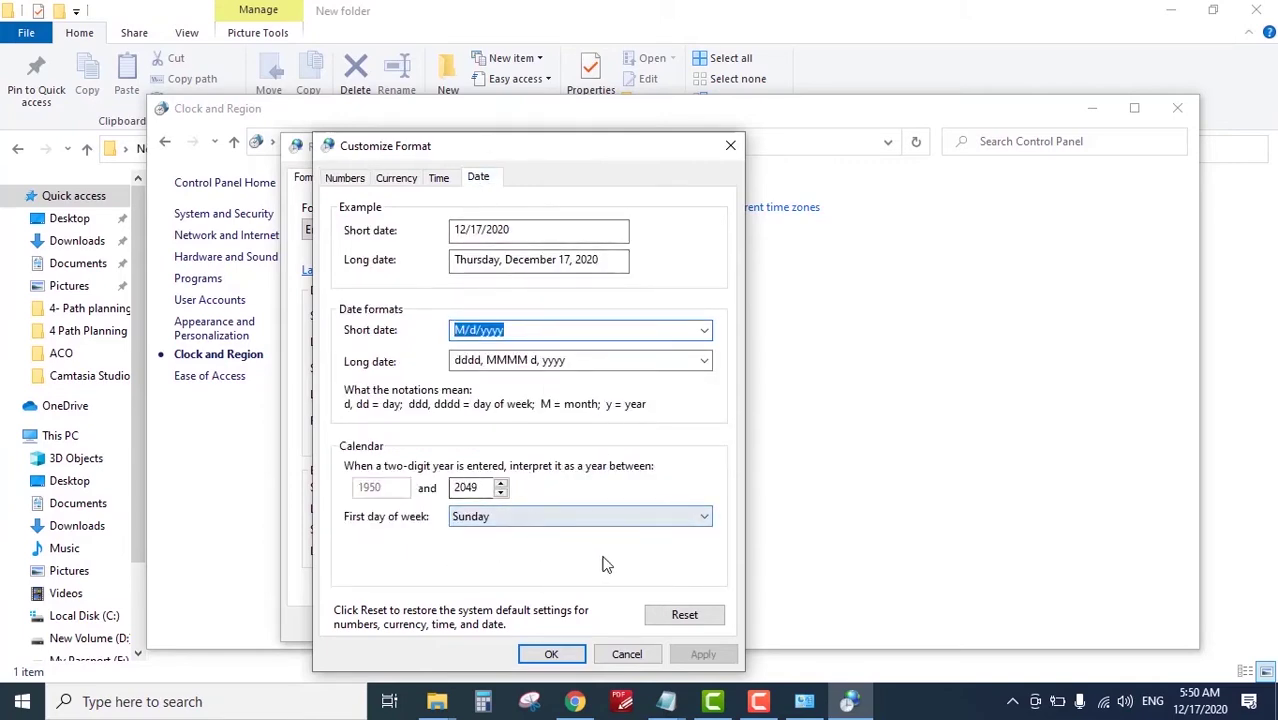
{"action": "left_click", "coordinate": [549, 654]}
Set the regional format to Arabic (Egypt) and apply it.
{"action": "left_click", "coordinate": [333, 232]}
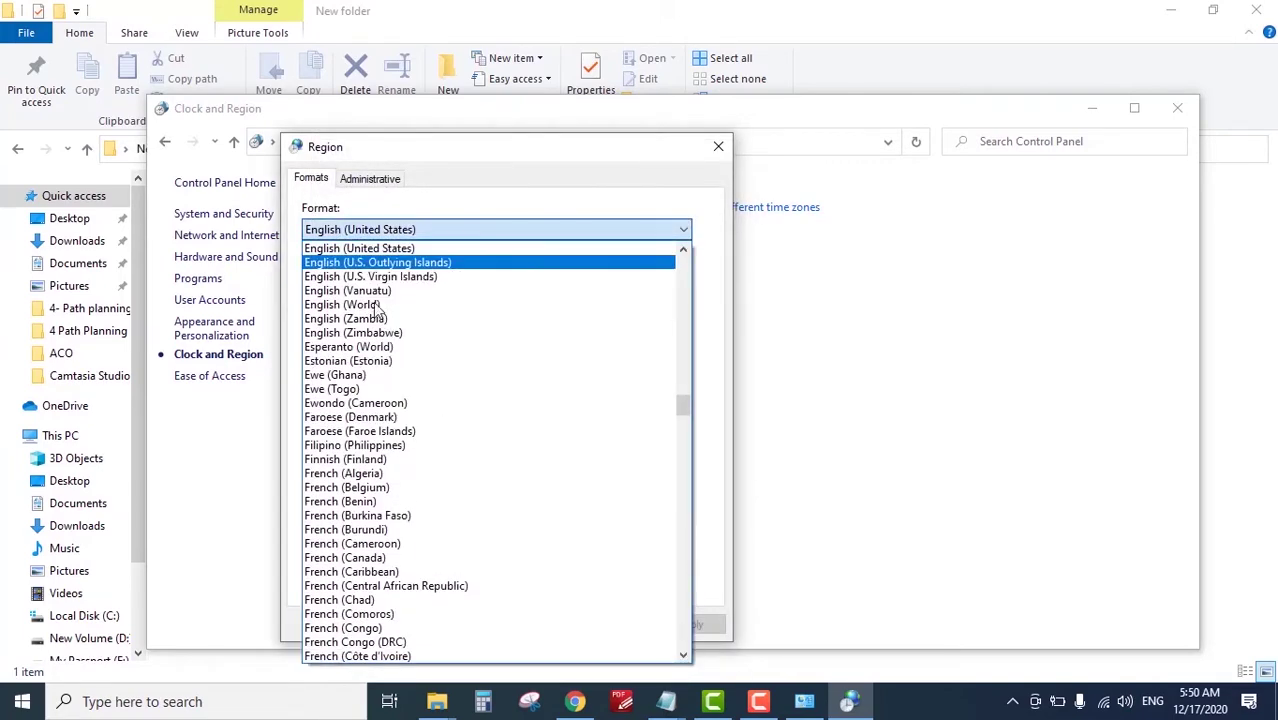
{"action": "key", "text": "Home"}
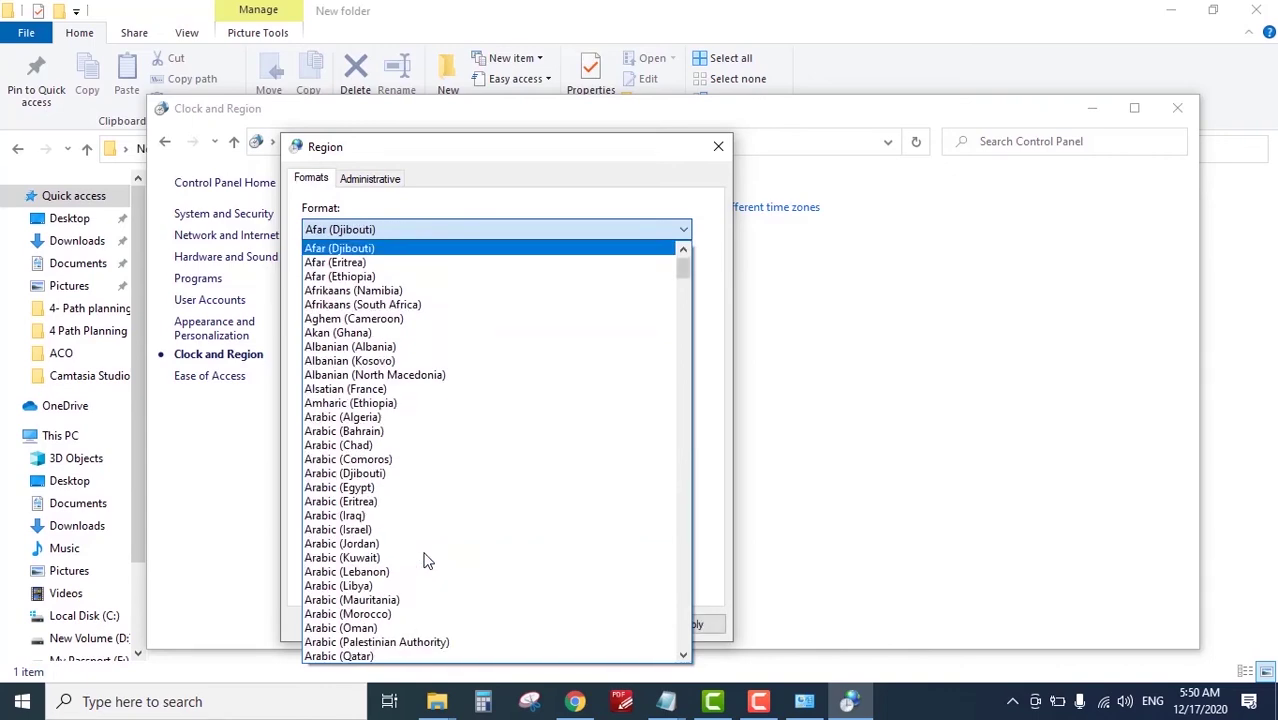
{"action": "scroll", "coordinate": [424, 560], "scroll_direction": "down", "scroll_amount": 5}
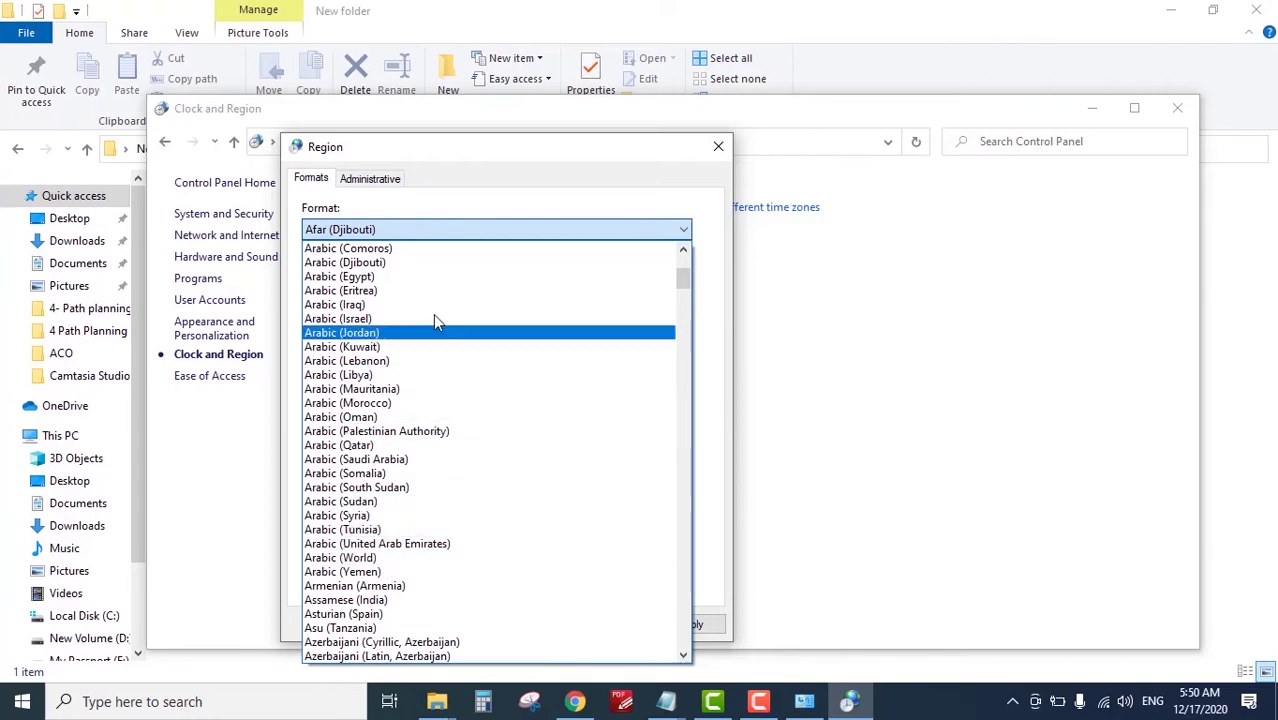
{"action": "left_click", "coordinate": [400, 276]}
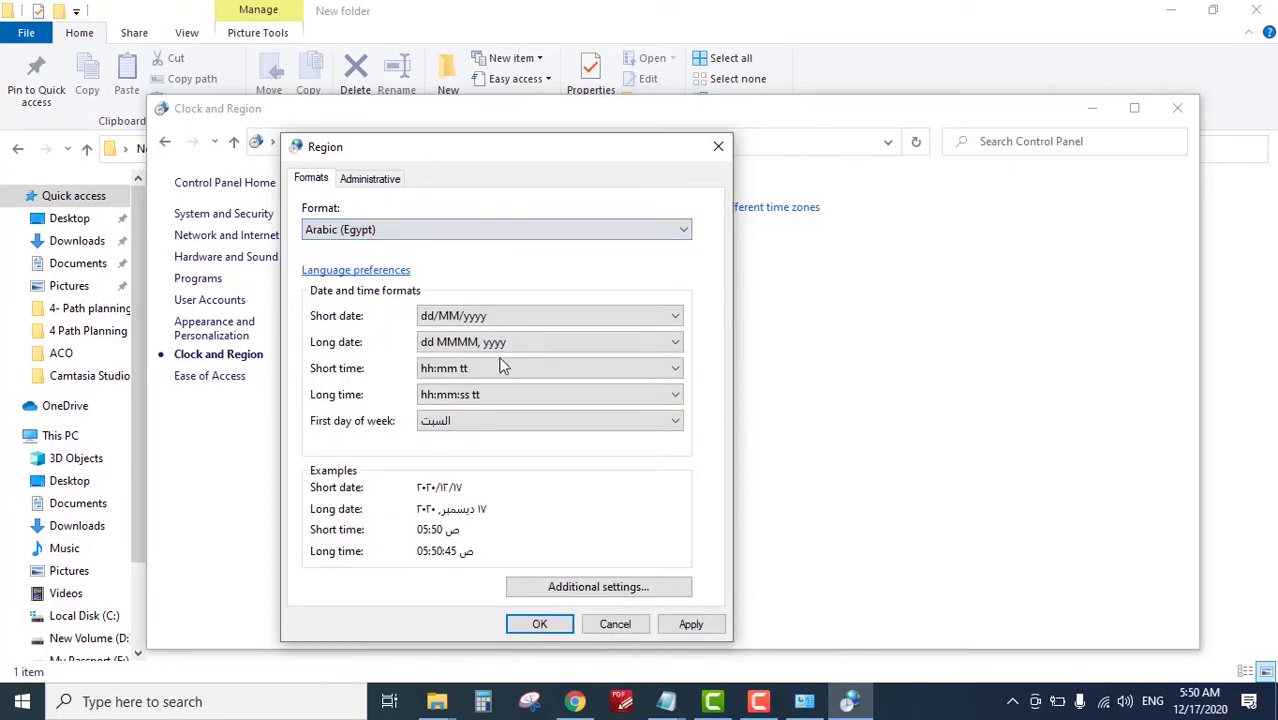
{"action": "left_click", "coordinate": [690, 624]}
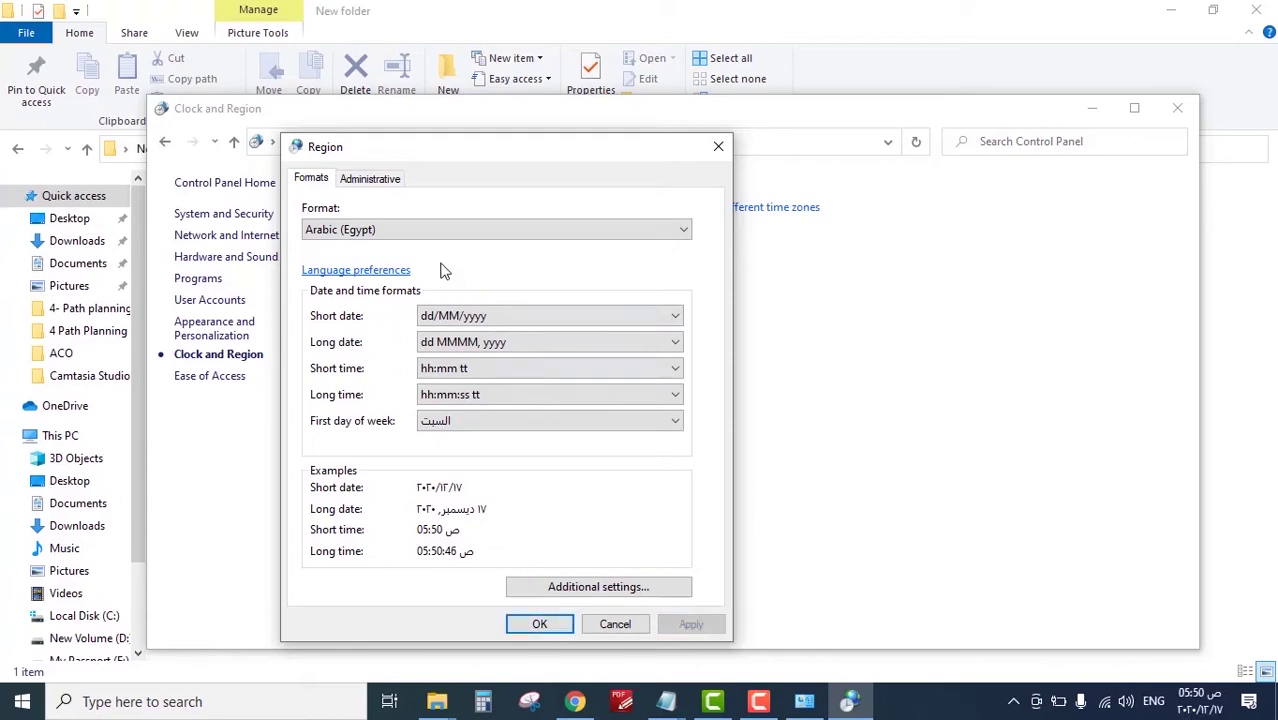
Change the date format's calendar type to Hijri (التقويم الهجري), apply it and close the Region settings.
{"action": "left_click", "coordinate": [572, 586]}
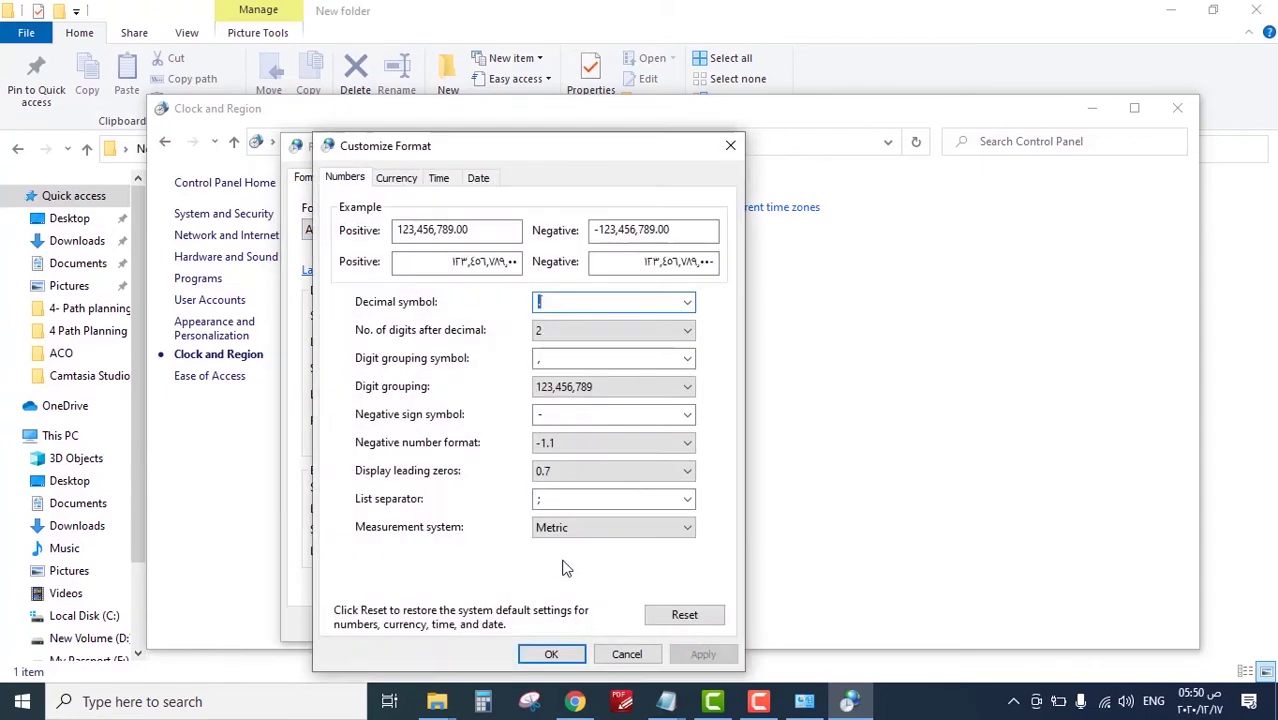
{"action": "left_click", "coordinate": [478, 177]}
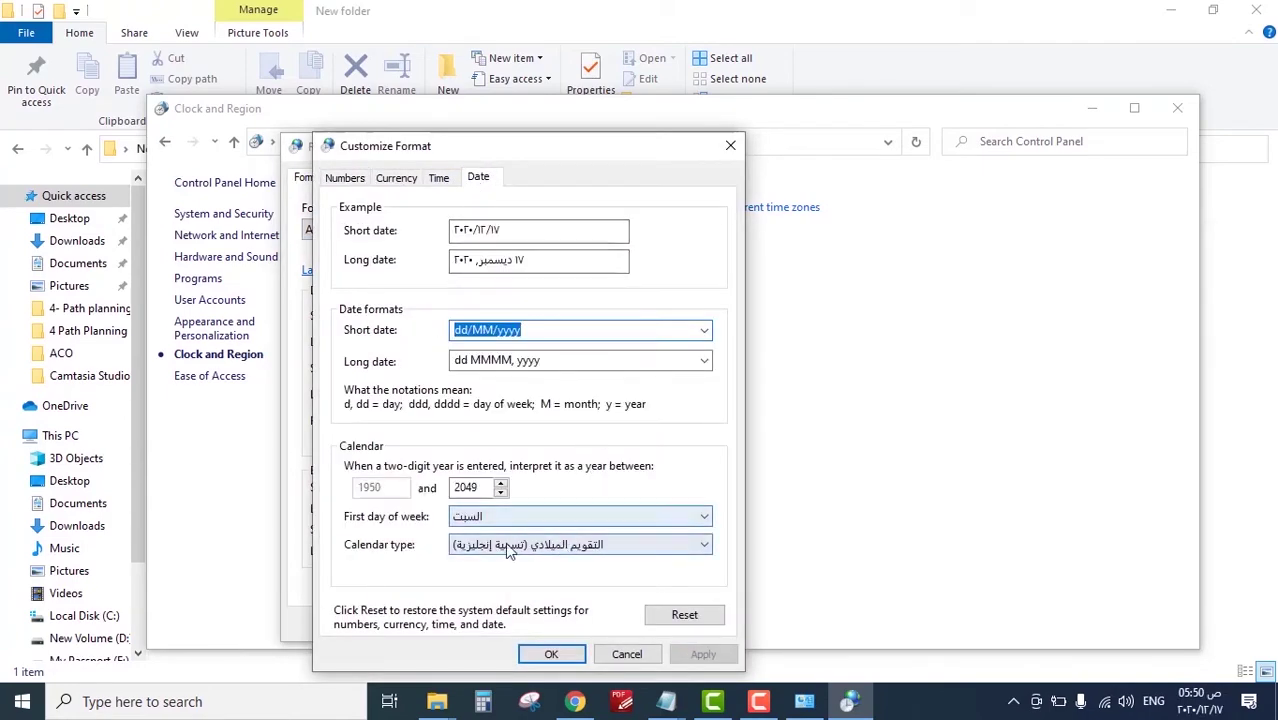
{"action": "left_click", "coordinate": [583, 546]}
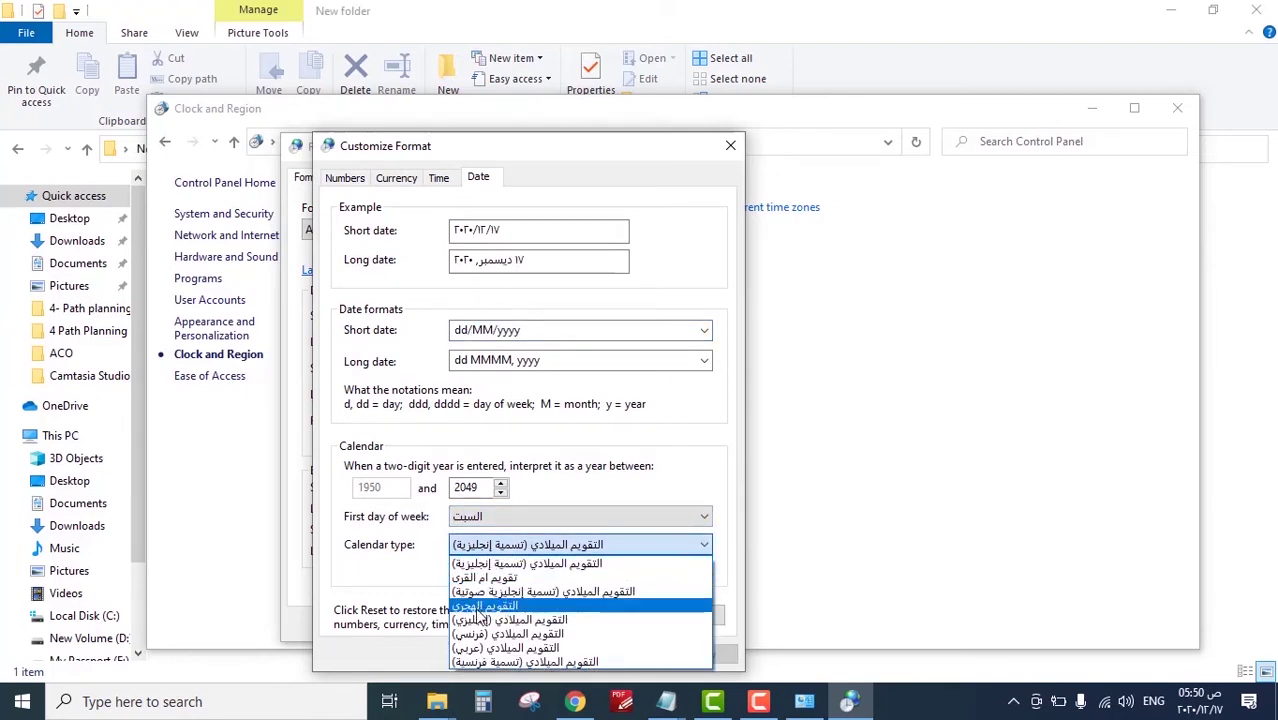
{"action": "left_click", "coordinate": [484, 606]}
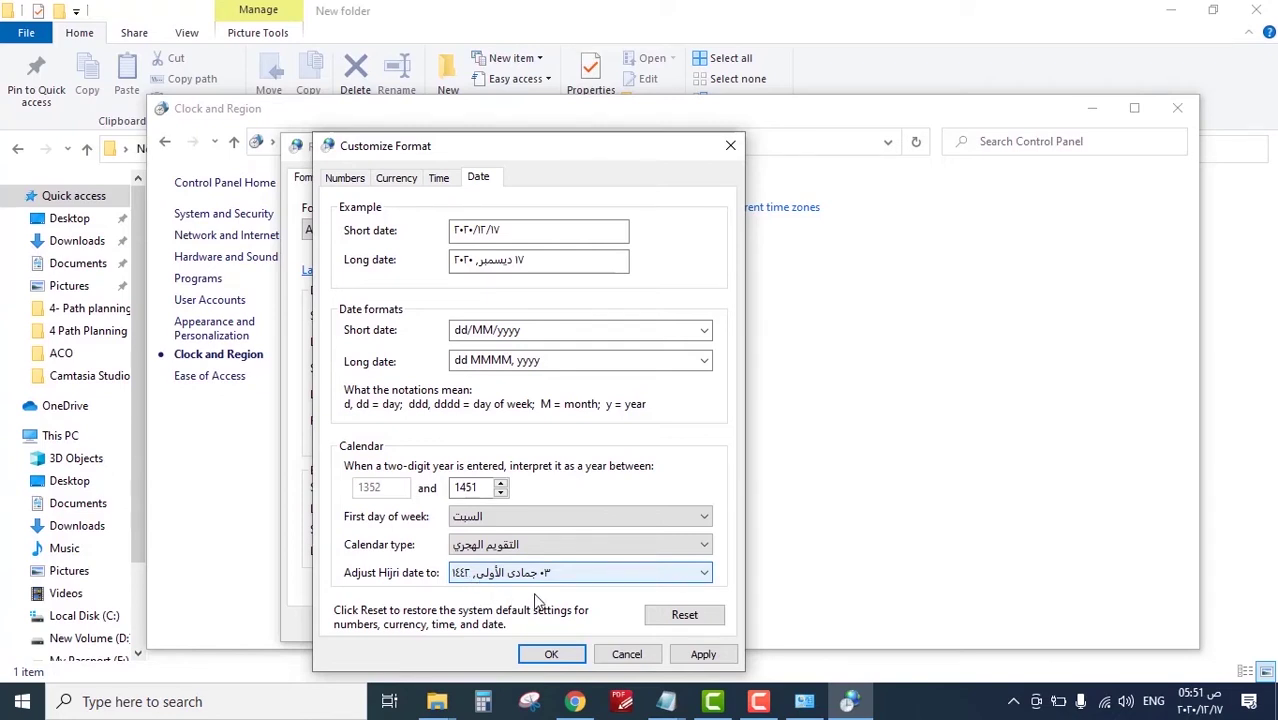
{"action": "left_click", "coordinate": [716, 657]}
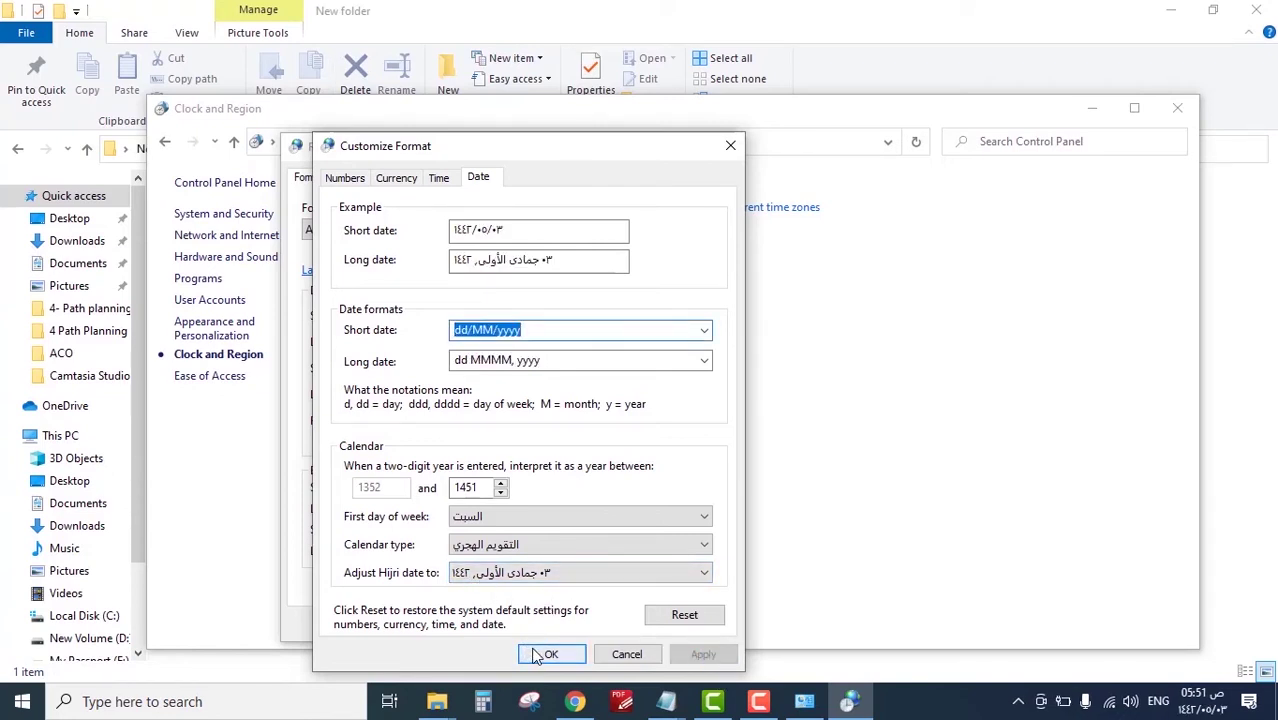
{"action": "left_click", "coordinate": [553, 654]}
{"action": "left_click", "coordinate": [553, 628]}
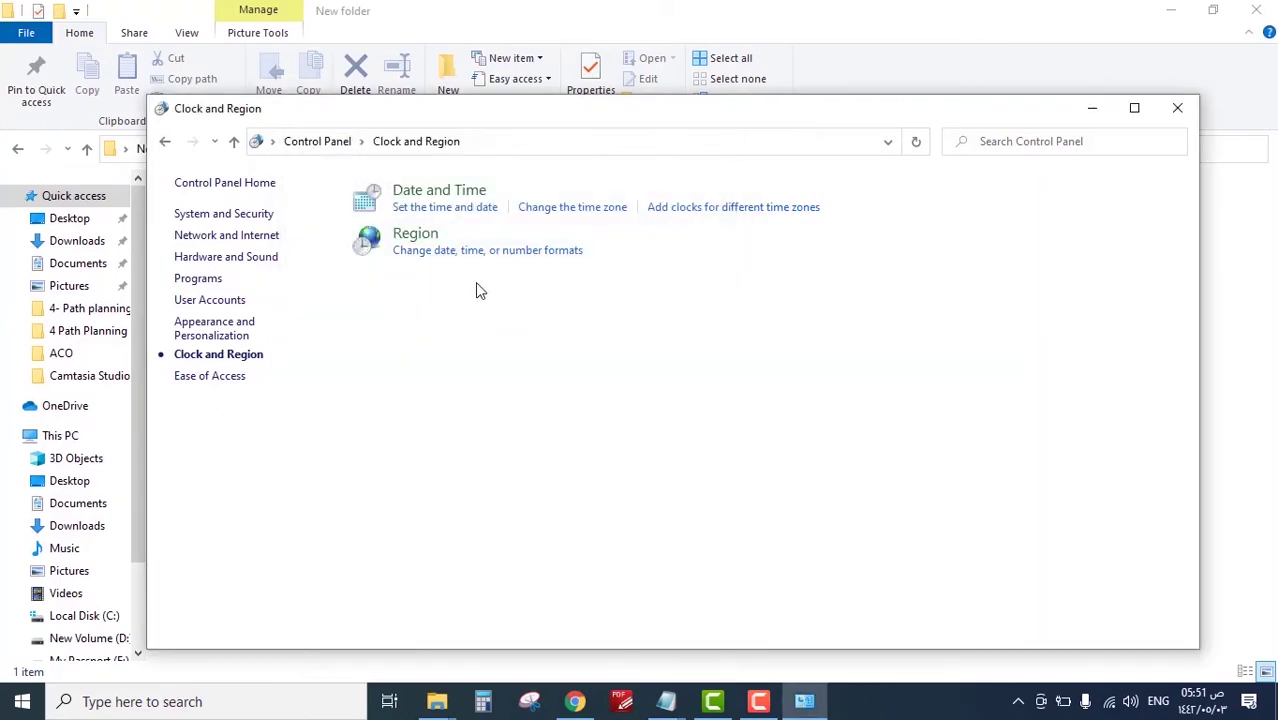
Set the system date to 1 Ramadan (رمضان) 1436 in the Hijri calendar, confirm it and check the taskbar date.
{"action": "left_click", "coordinate": [440, 208]}
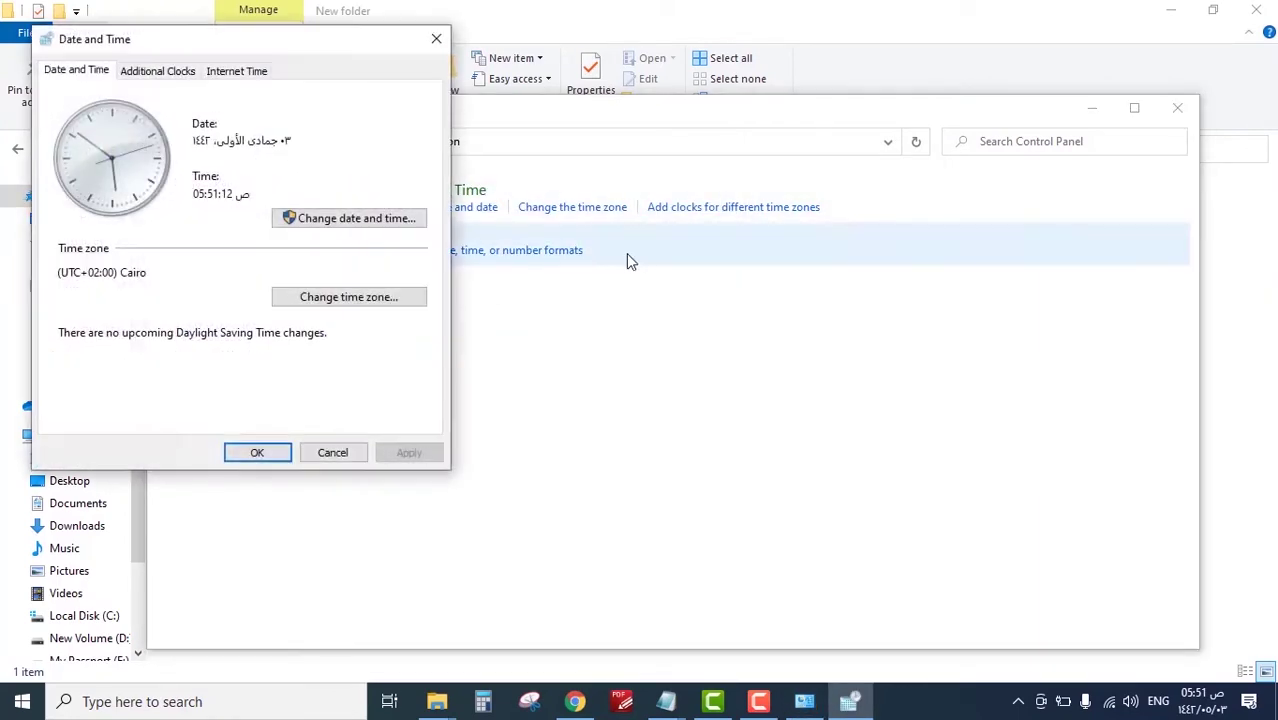
{"action": "left_click", "coordinate": [309, 222]}
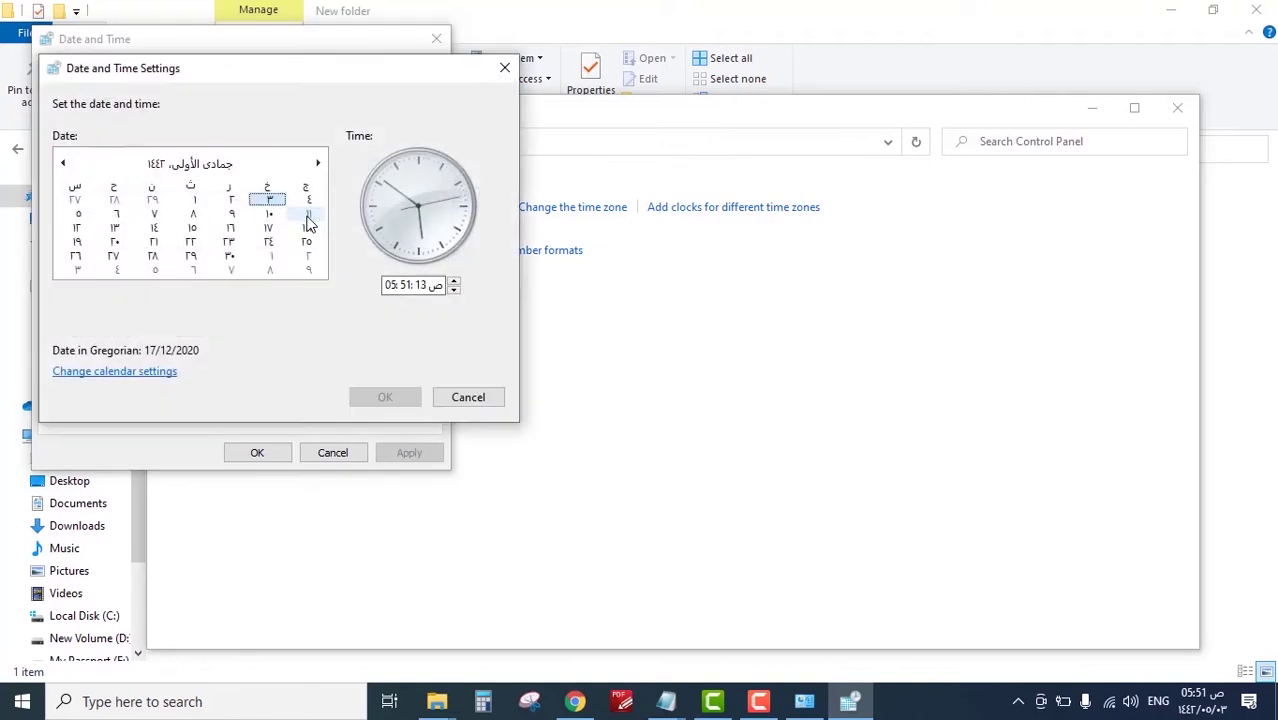
{"action": "left_click", "coordinate": [230, 165]}
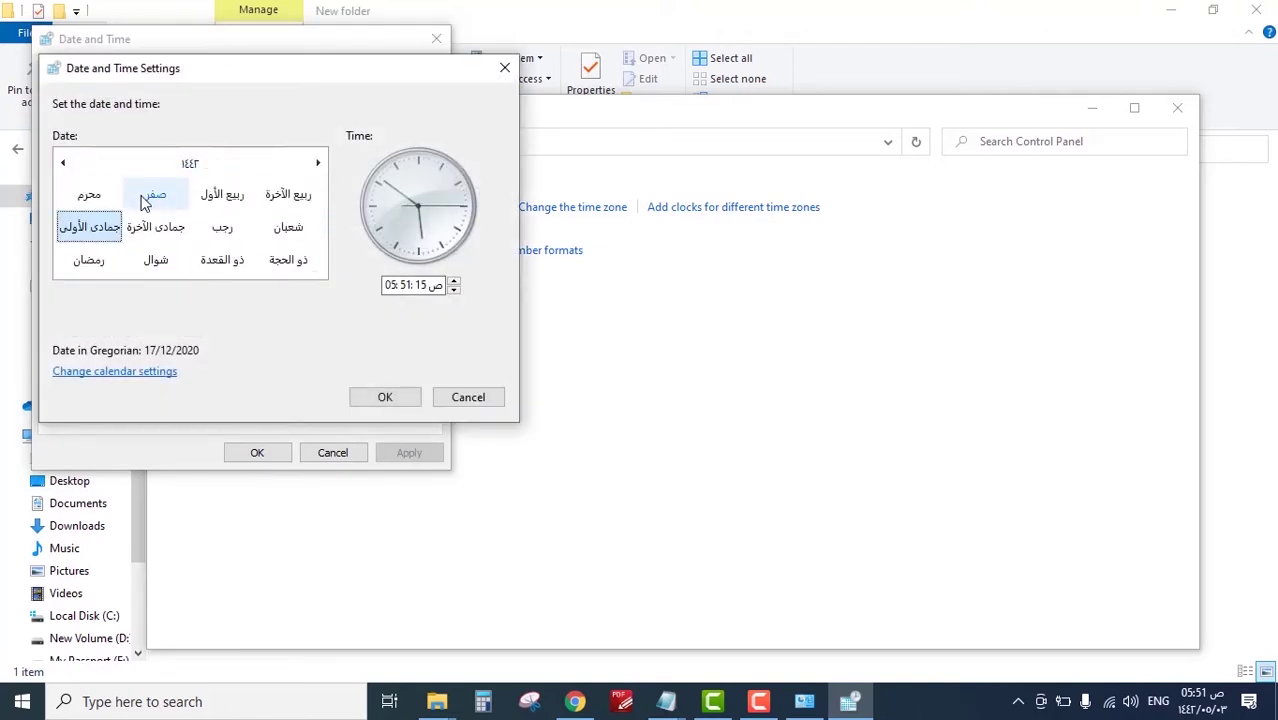
{"action": "left_click", "coordinate": [64, 166]}
{"action": "left_click", "coordinate": [64, 166]}
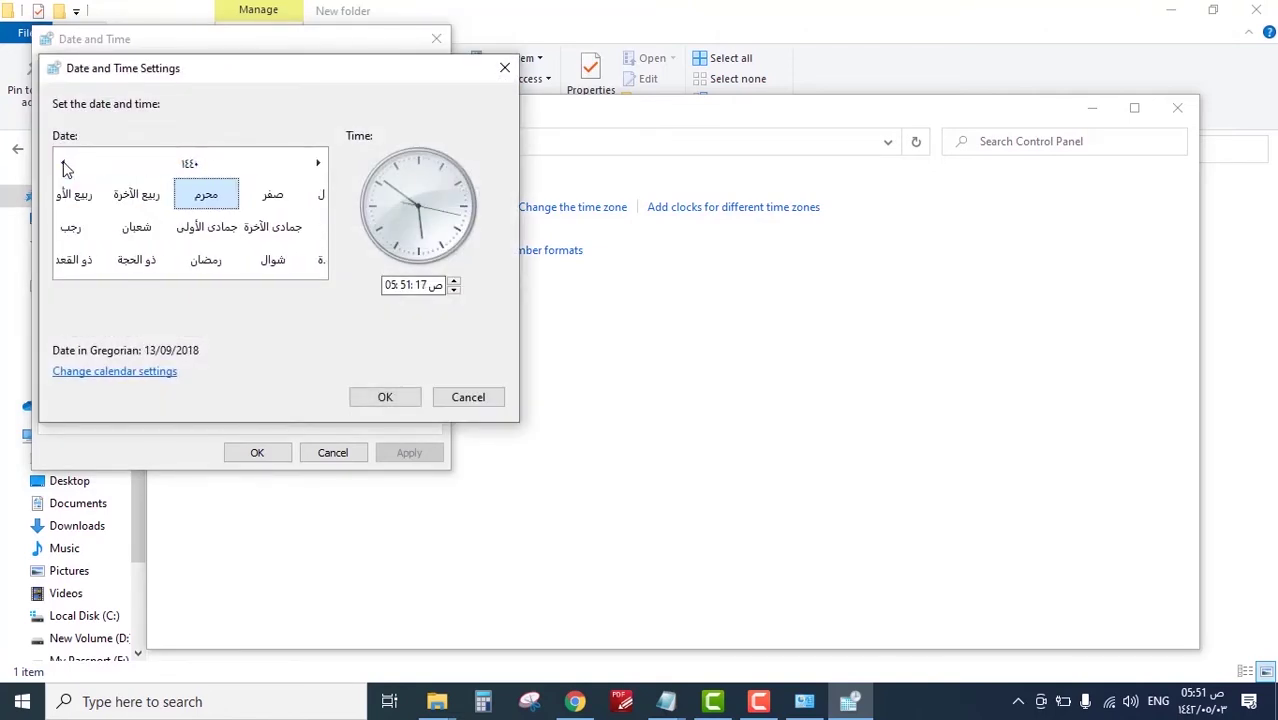
{"action": "left_click", "coordinate": [63, 163]}
{"action": "left_click", "coordinate": [63, 163]}
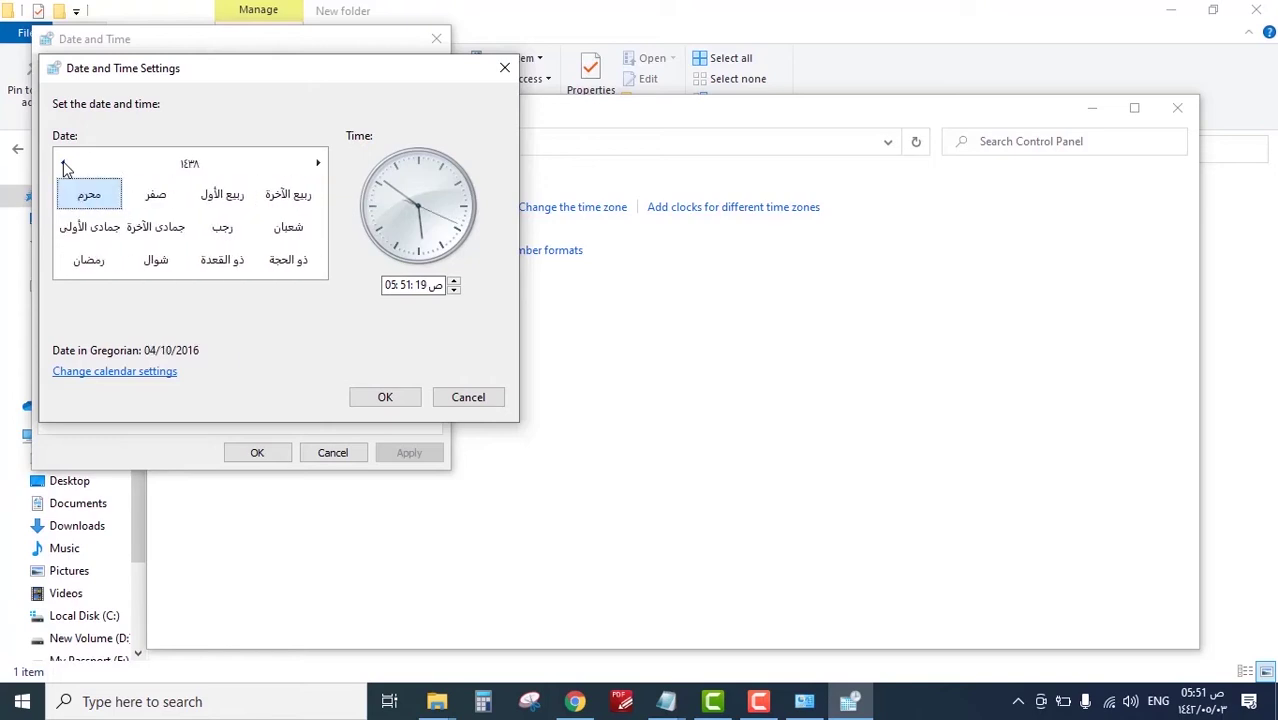
{"action": "left_click", "coordinate": [63, 163]}
{"action": "left_click", "coordinate": [63, 163]}
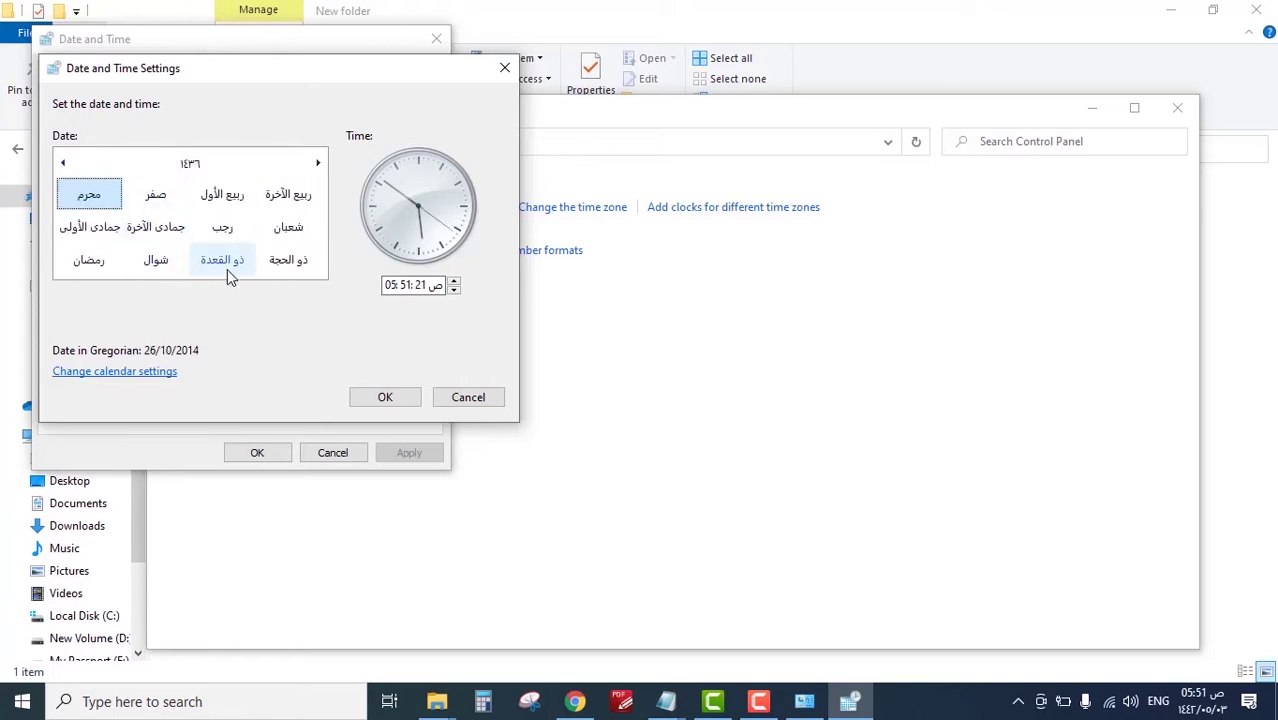
{"action": "left_click", "coordinate": [92, 260]}
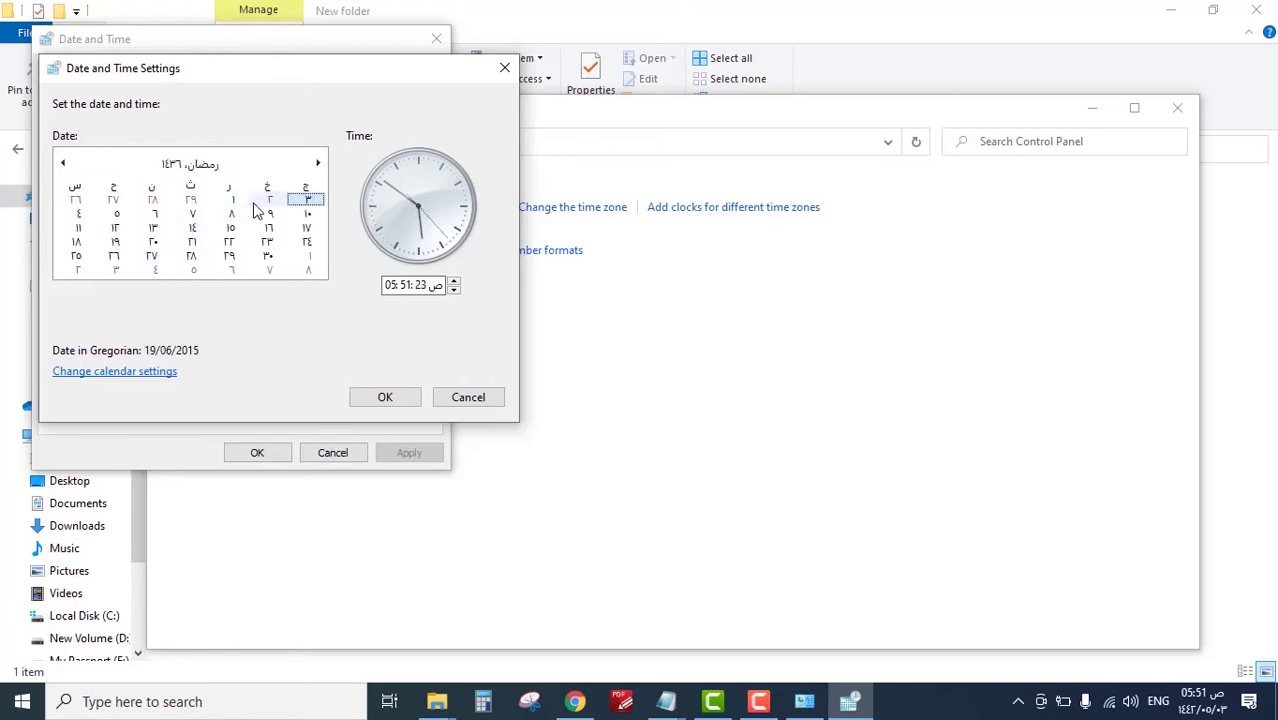
{"action": "left_click", "coordinate": [240, 202]}
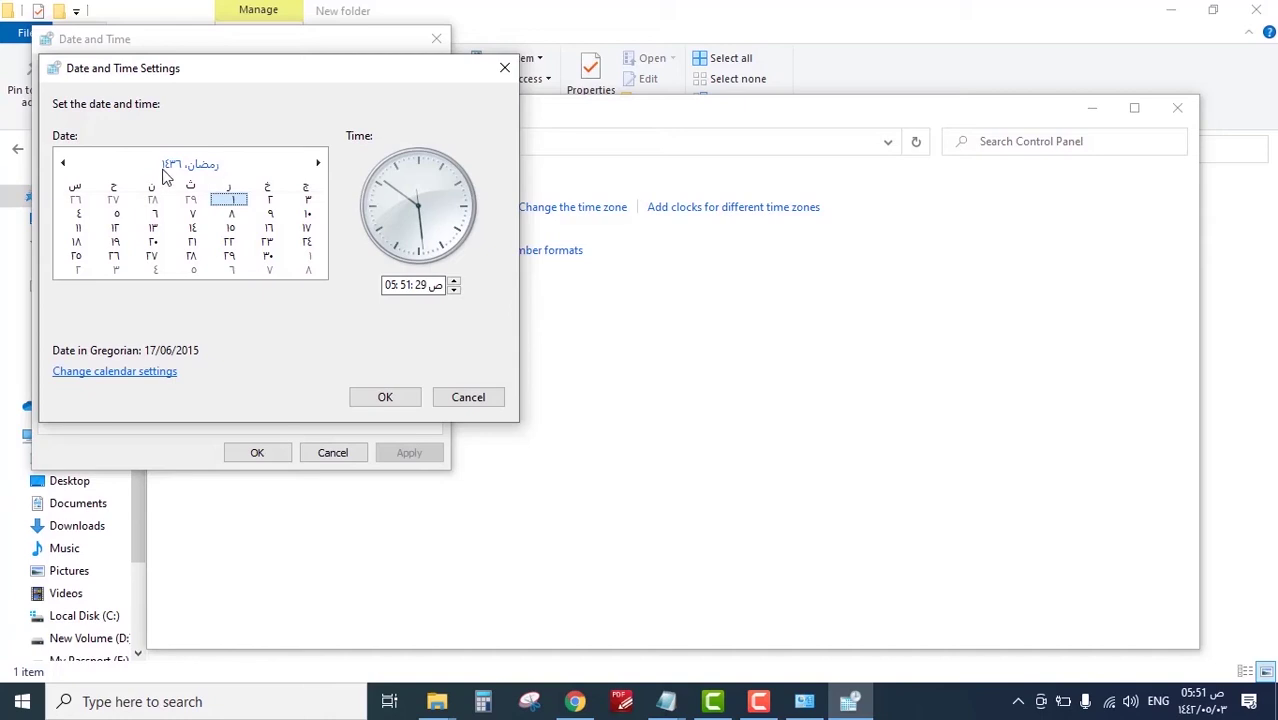
{"action": "left_click", "coordinate": [403, 399]}
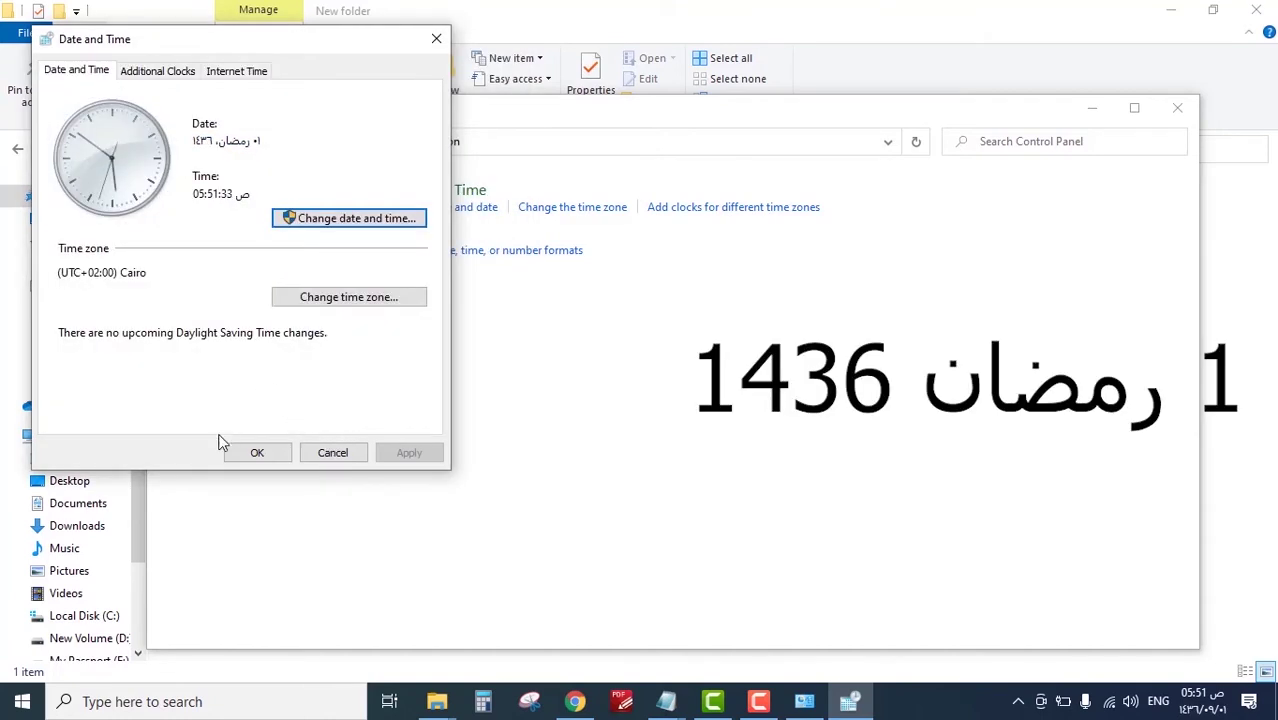
{"action": "left_click", "coordinate": [258, 452]}
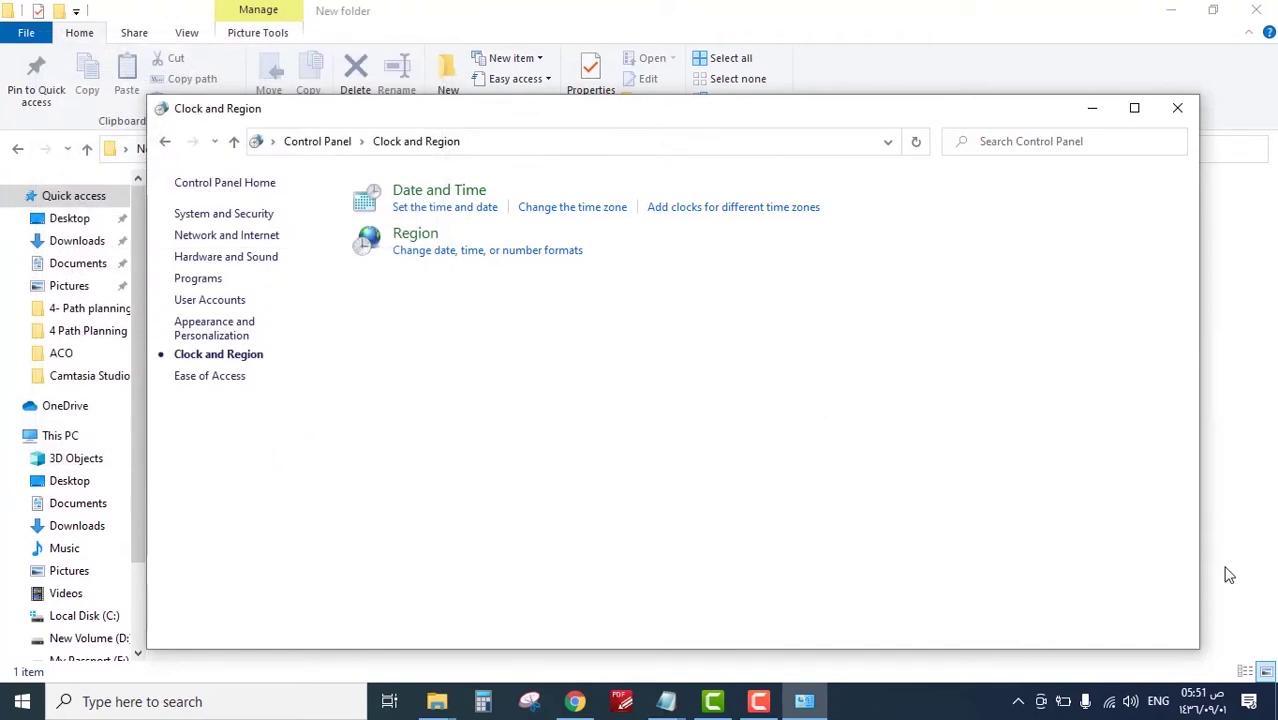
{"action": "mouse_move", "coordinate": [1228, 712]}
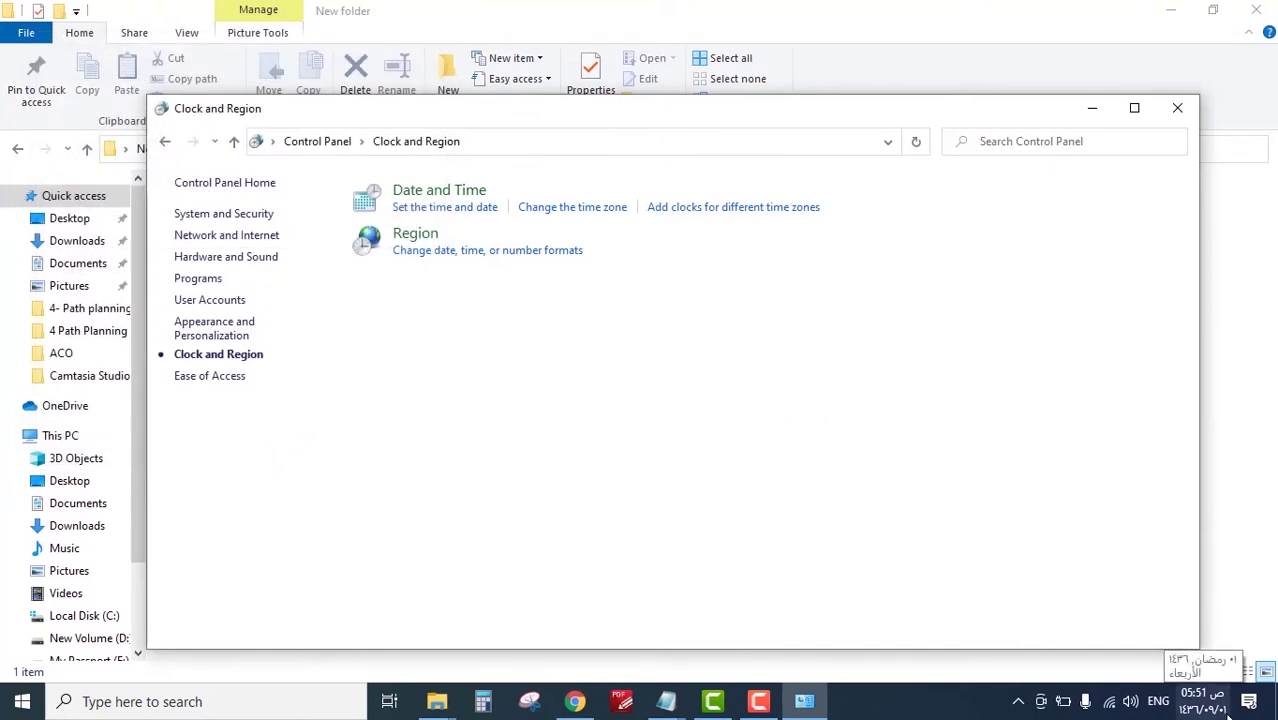
Switch to File Explorer, extract Ayat-v1.4_standard.zip into its own Ayat-v1.4_standard folder and open that folder.
{"action": "left_click", "coordinate": [665, 22]}
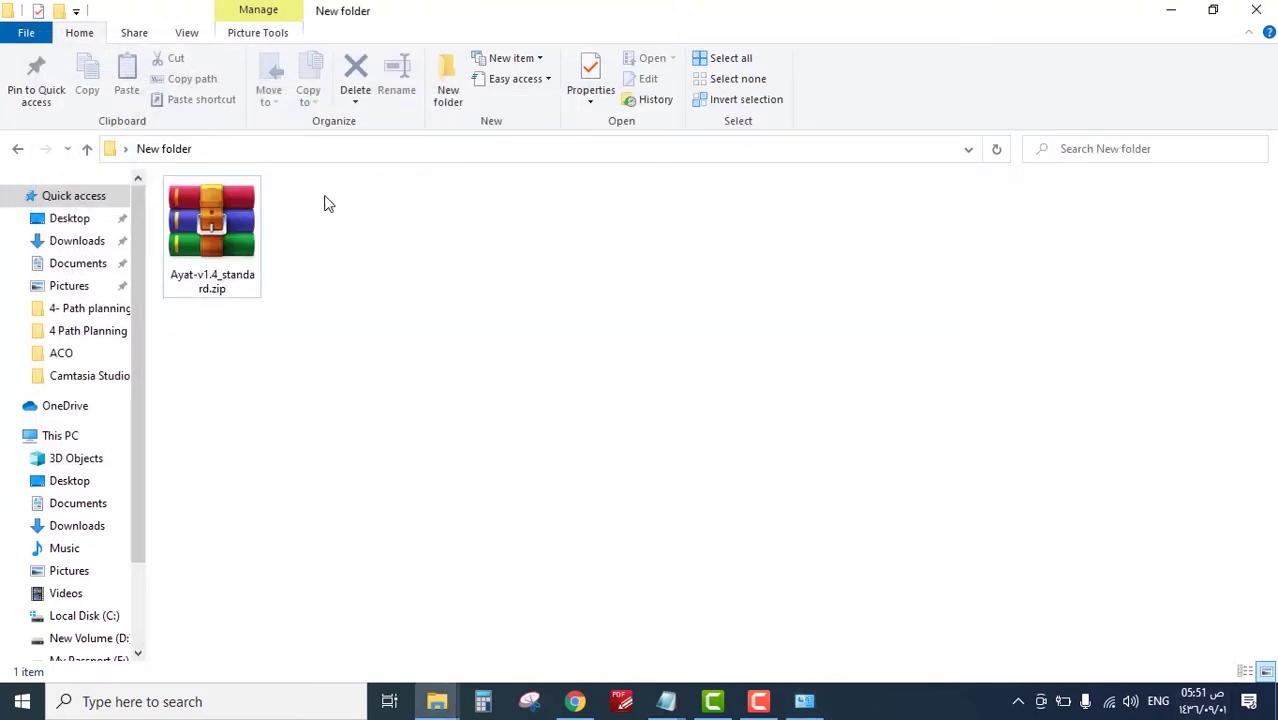
{"action": "left_click", "coordinate": [233, 229]}
{"action": "right_click", "coordinate": [234, 230]}
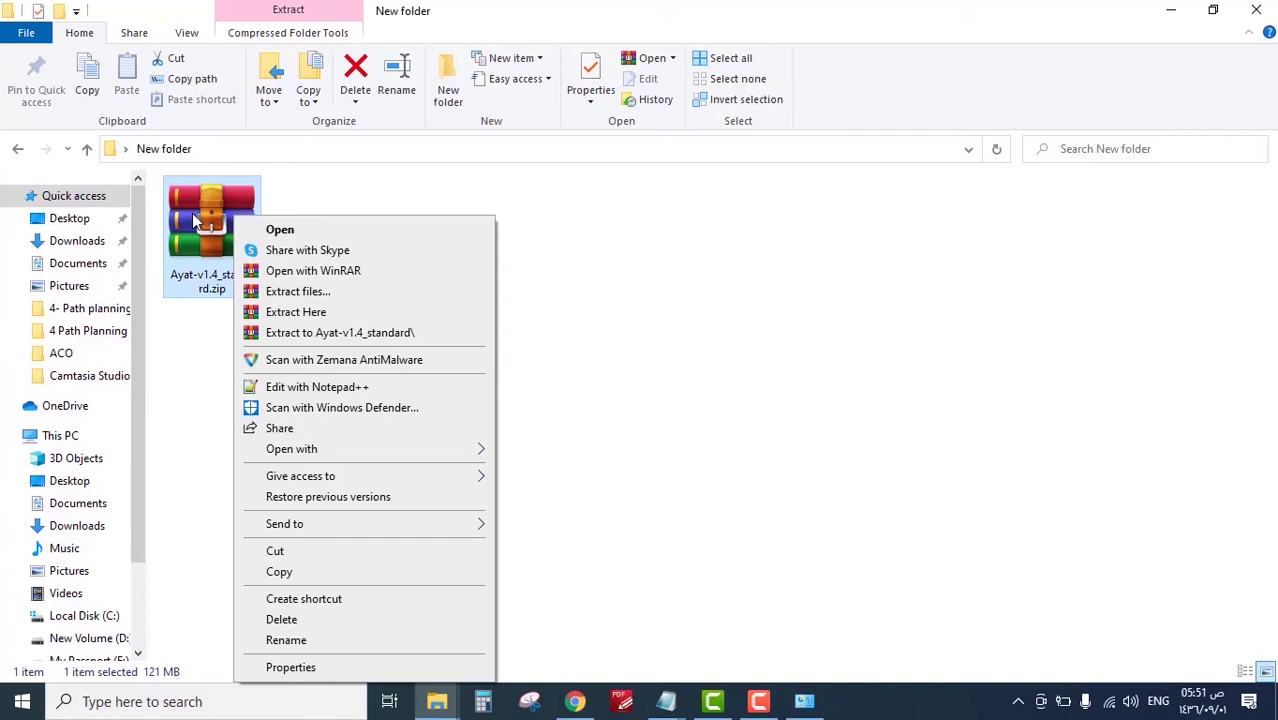
{"action": "left_click", "coordinate": [314, 333]}
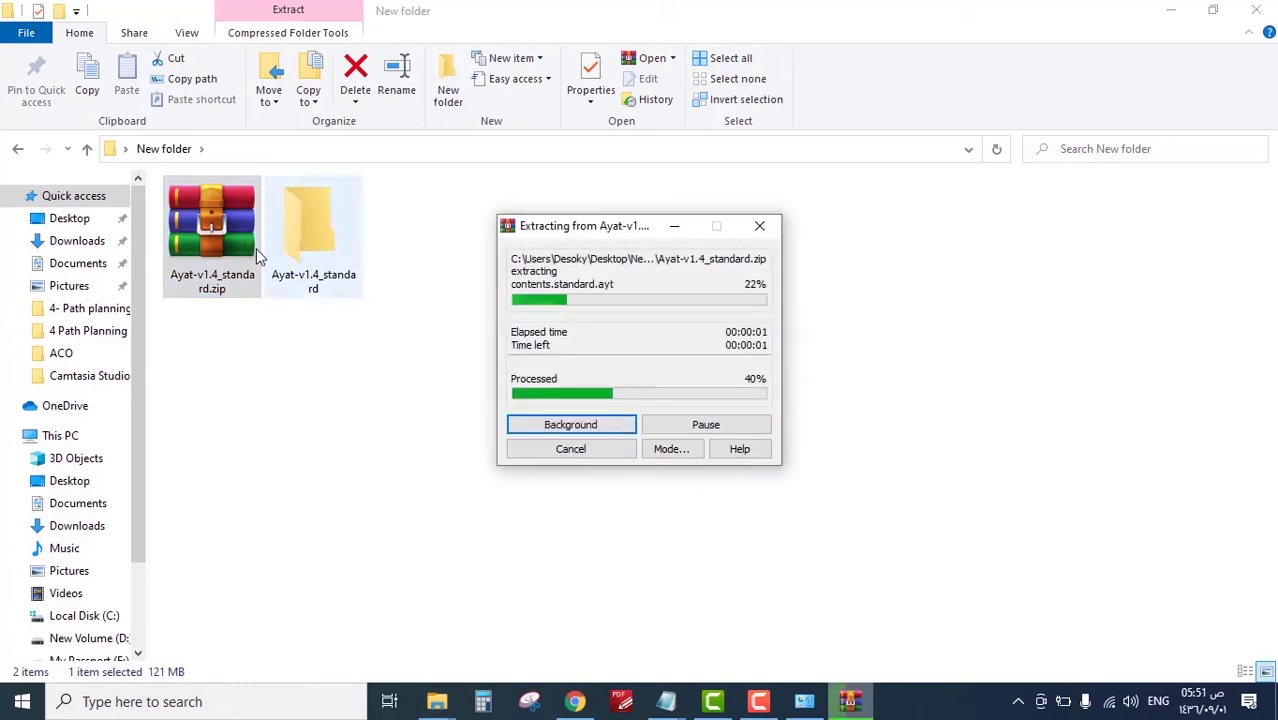
{"action": "double_click", "coordinate": [203, 252]}
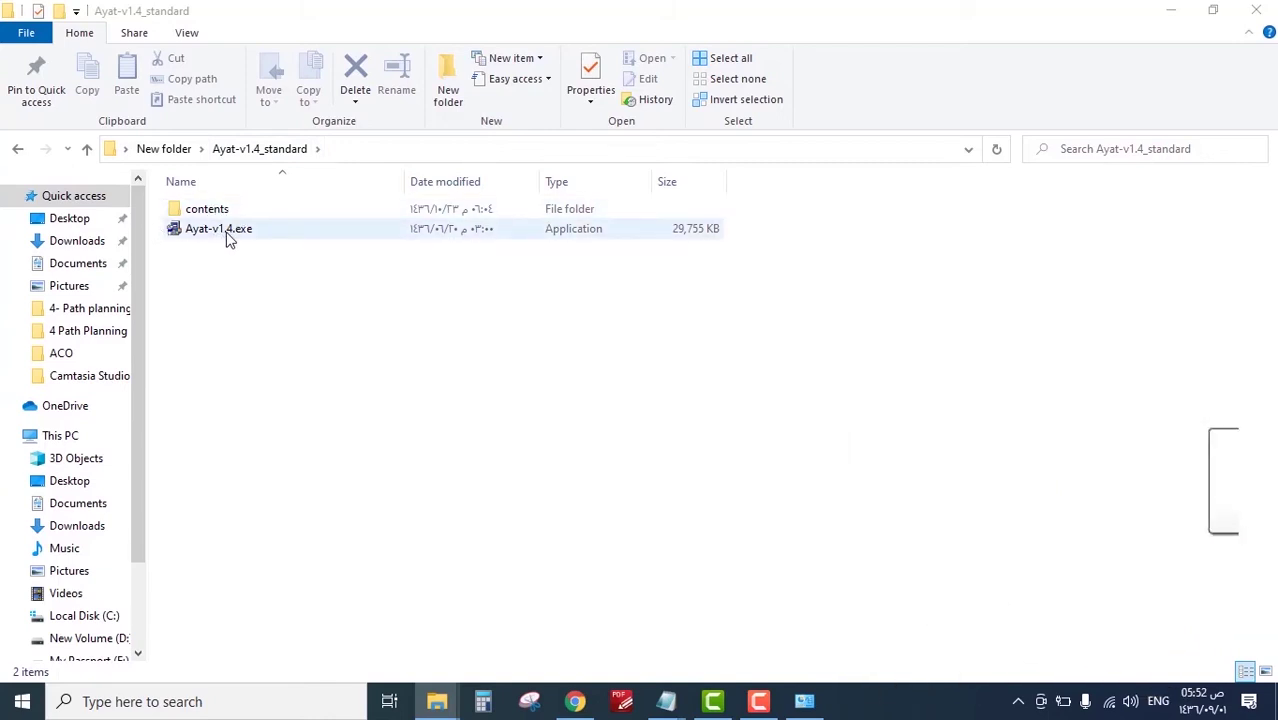
Run Ayat-v1.4.exe, start the installation, acknowledge the content extraction notice and close the installed Ayat program.
{"action": "left_click", "coordinate": [237, 238]}
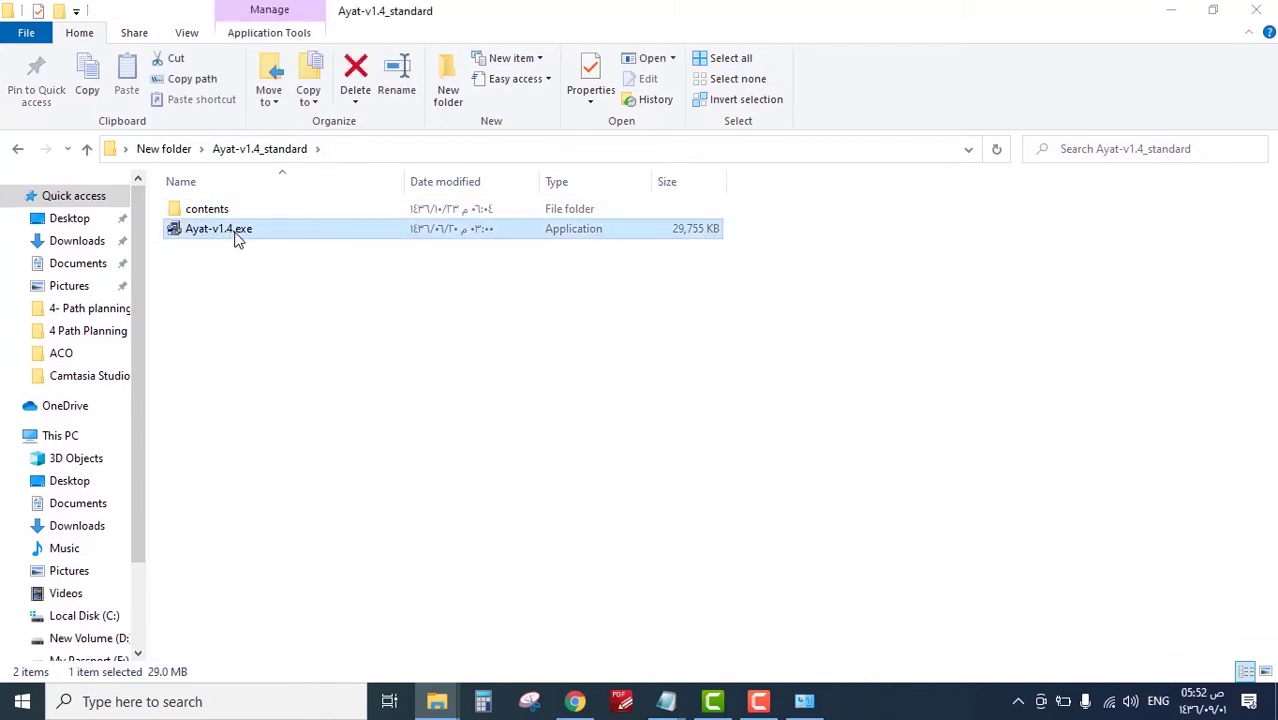
{"action": "double_click", "coordinate": [237, 238]}
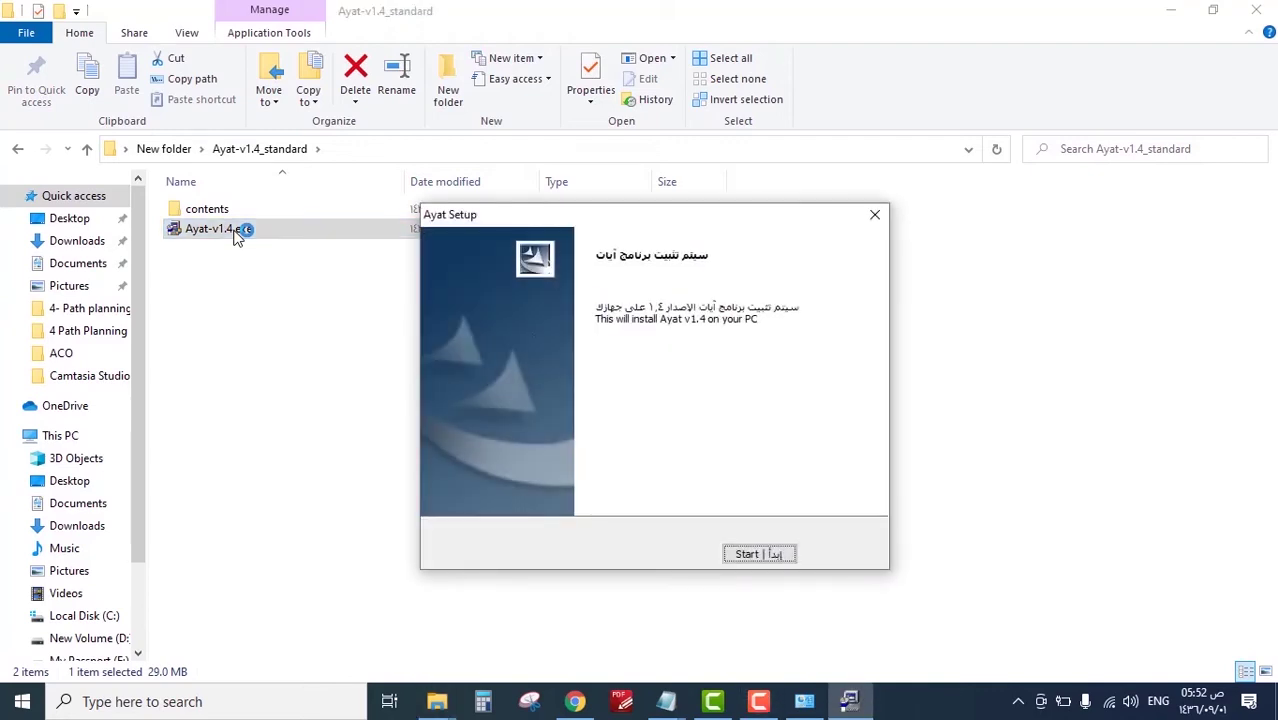
{"action": "left_click", "coordinate": [759, 556]}
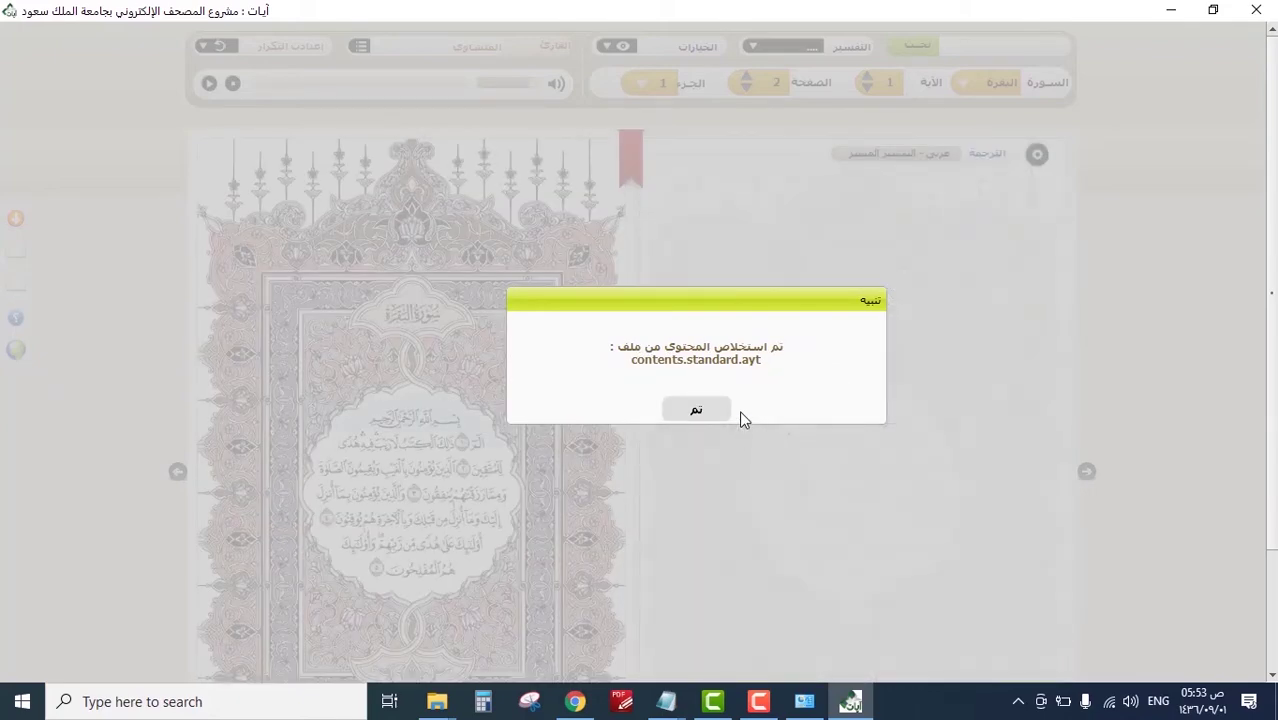
{"action": "left_click", "coordinate": [690, 407]}
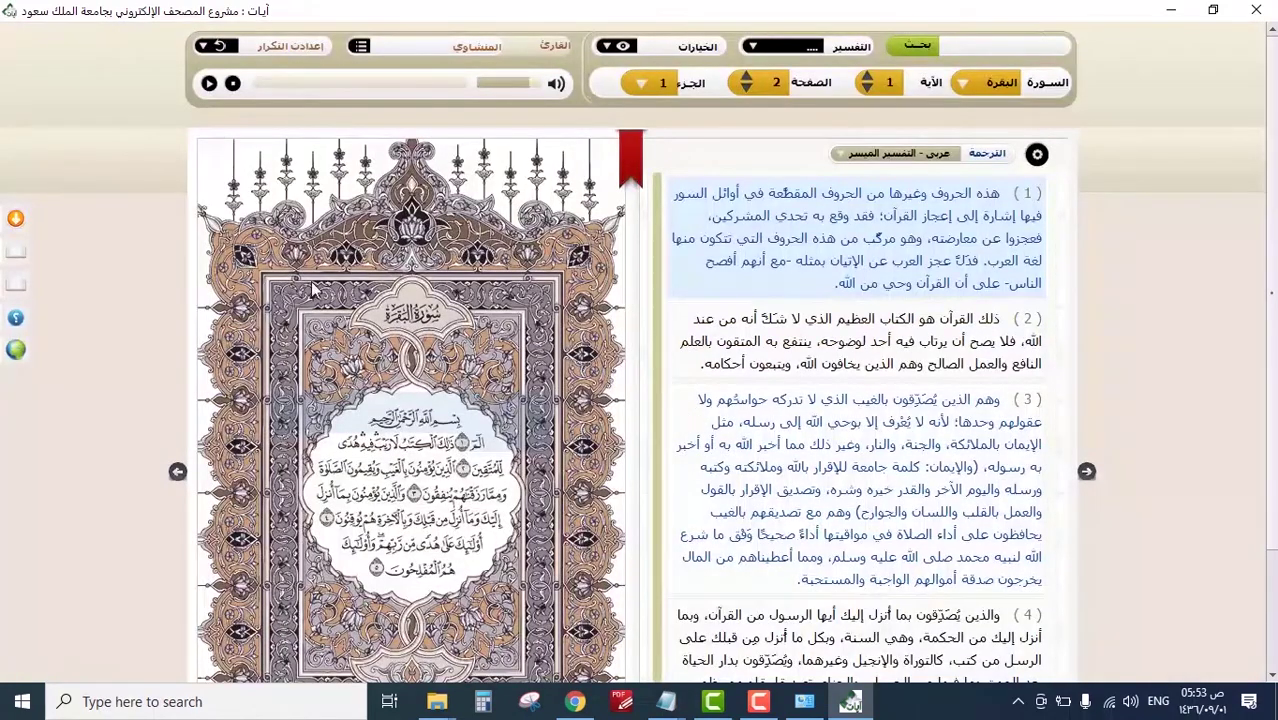
{"action": "left_click", "coordinate": [1253, 12]}
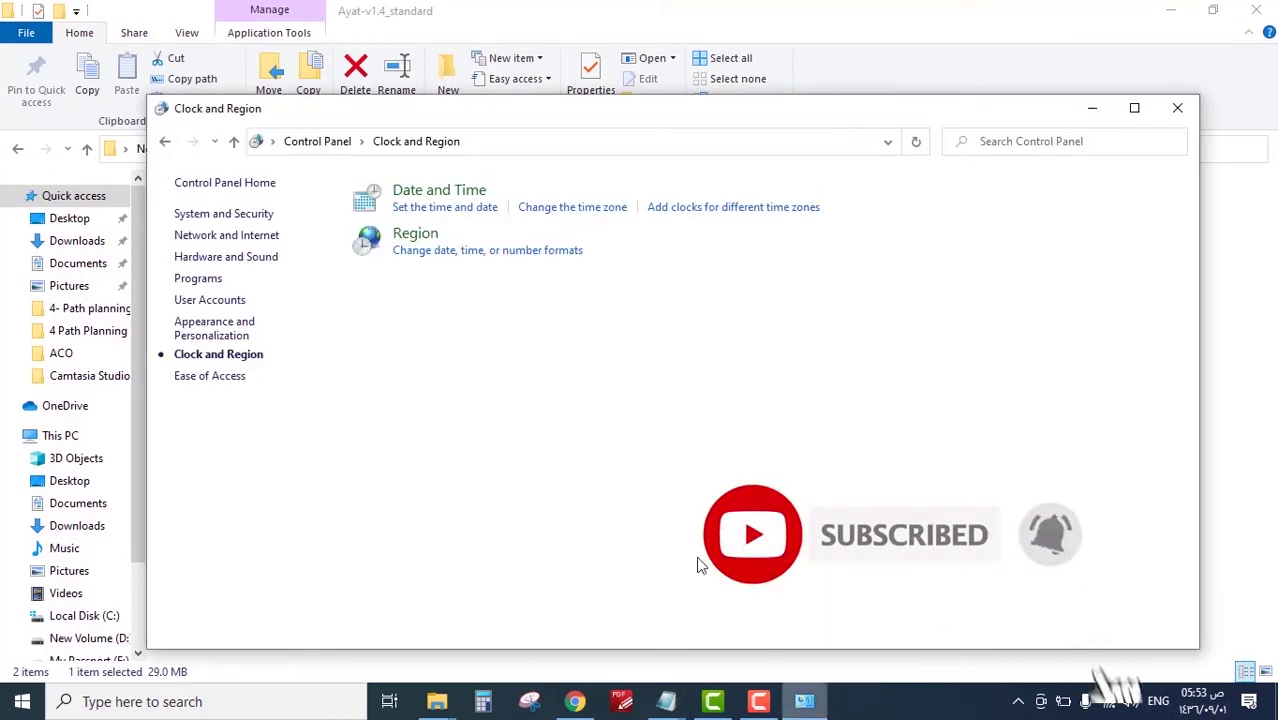
In Clock and Region, change the regional format to English (United States).
{"action": "left_click", "coordinate": [458, 210]}
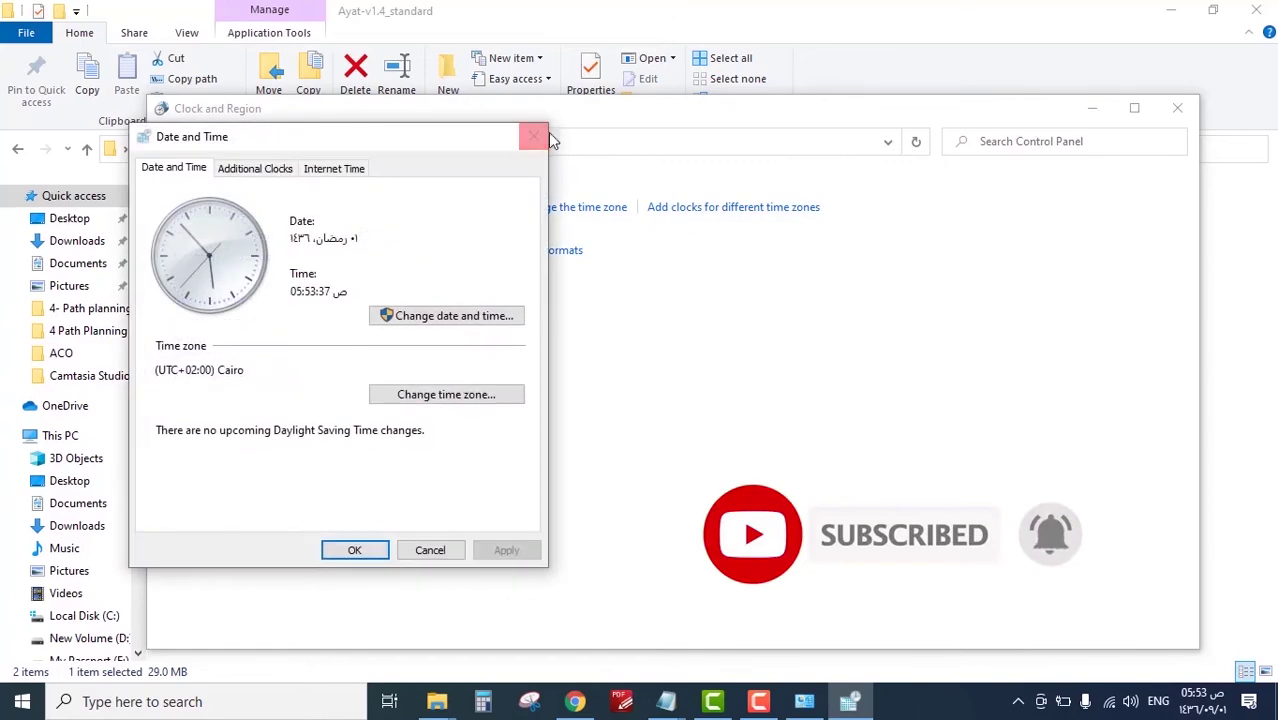
{"action": "left_click", "coordinate": [535, 137]}
{"action": "left_click", "coordinate": [445, 256]}
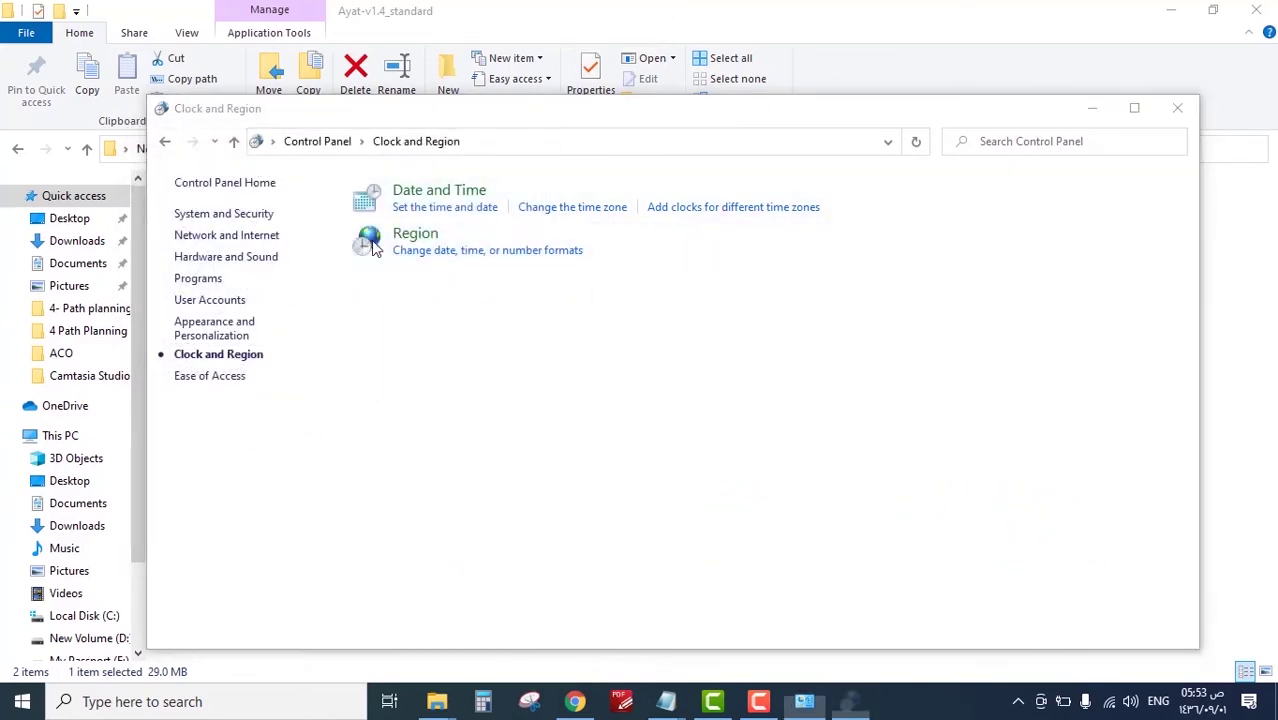
{"action": "left_click", "coordinate": [211, 250]}
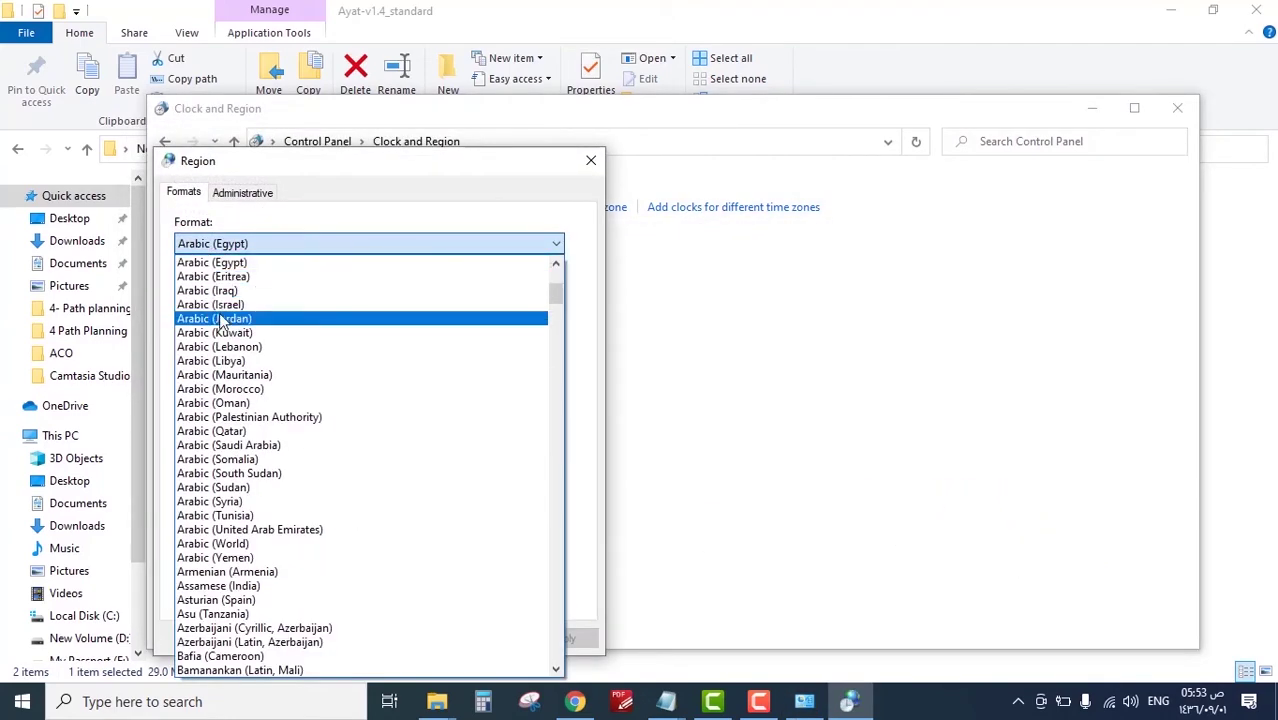
{"action": "key", "text": "e"}
{"action": "scroll", "coordinate": [222, 320], "scroll_direction": "down", "scroll_amount": 2}
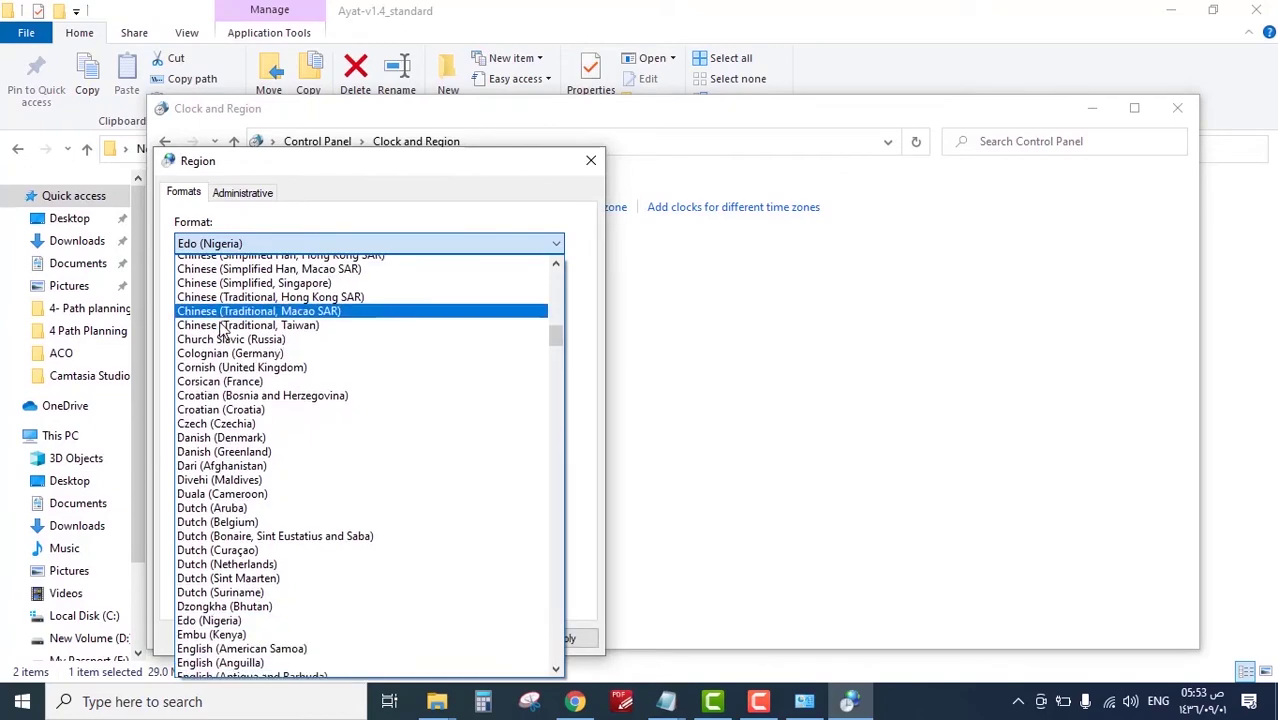
{"action": "scroll", "coordinate": [289, 571], "scroll_direction": "down", "scroll_amount": 2}
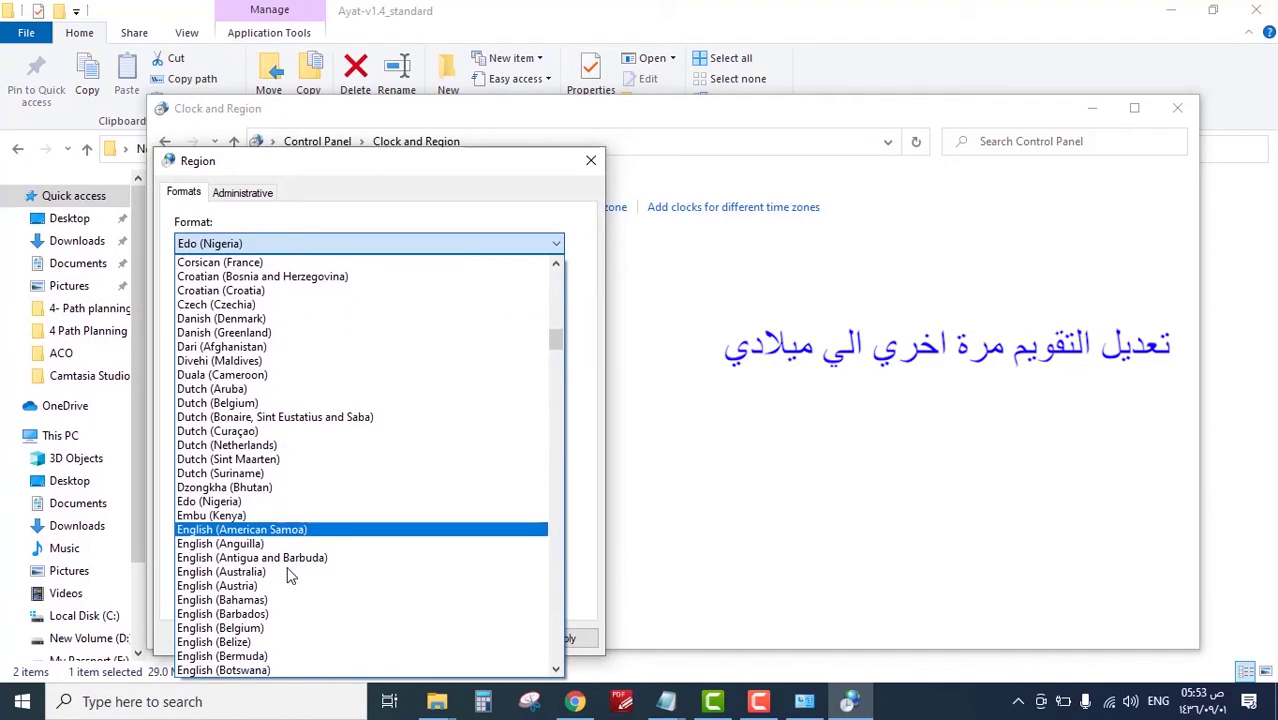
{"action": "scroll", "coordinate": [308, 630], "scroll_direction": "down", "scroll_amount": 3}
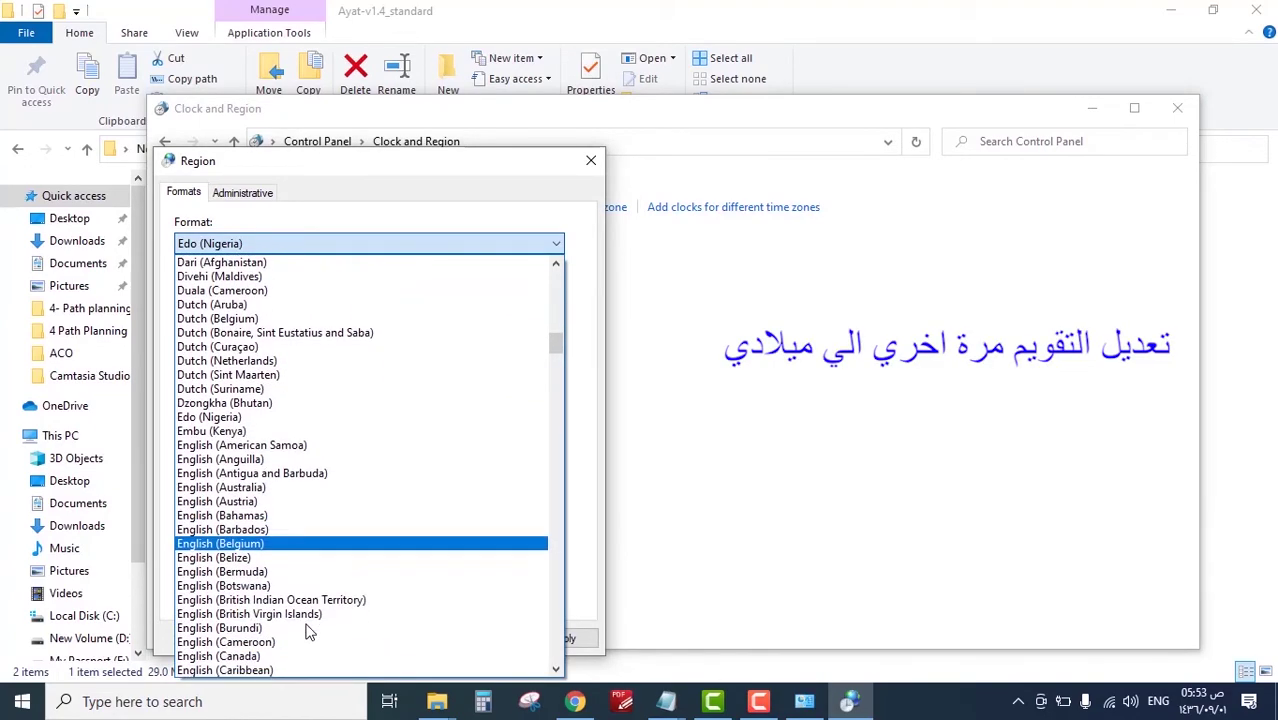
{"action": "scroll", "coordinate": [310, 632], "scroll_direction": "down", "scroll_amount": 2}
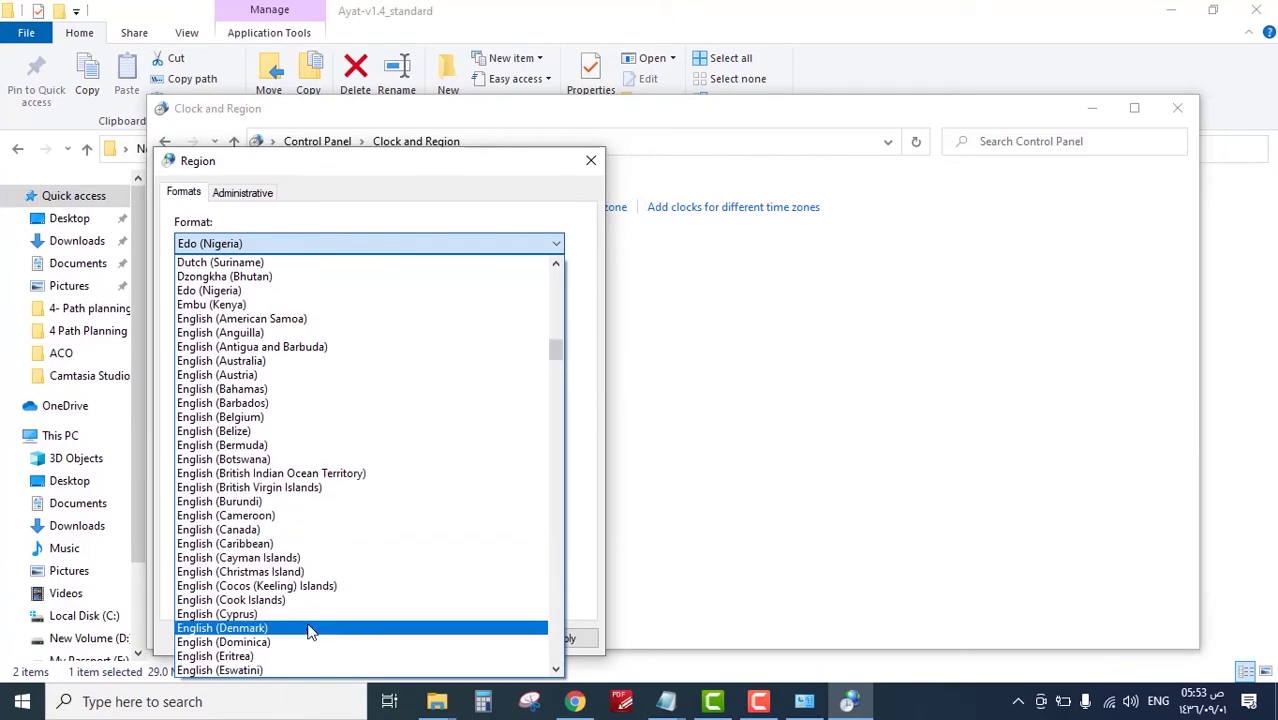
{"action": "scroll", "coordinate": [315, 625], "scroll_direction": "down", "scroll_amount": 8}
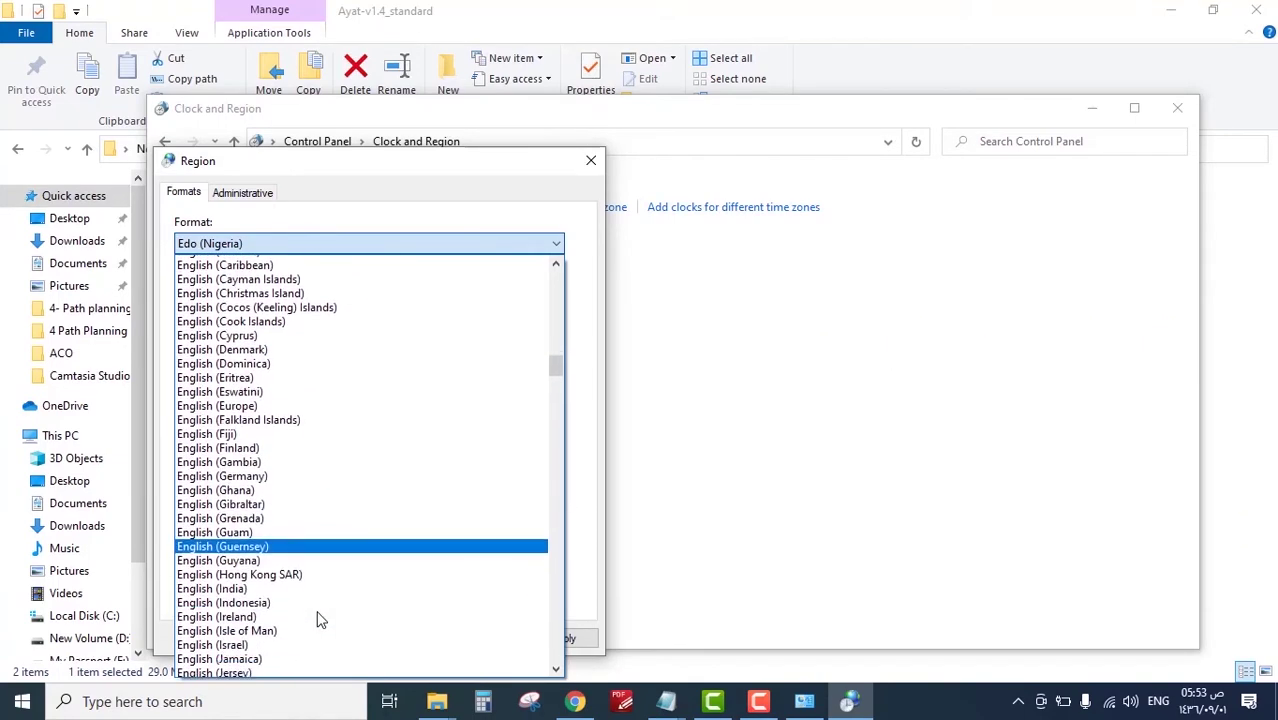
{"action": "scroll", "coordinate": [320, 615], "scroll_direction": "down", "scroll_amount": 9}
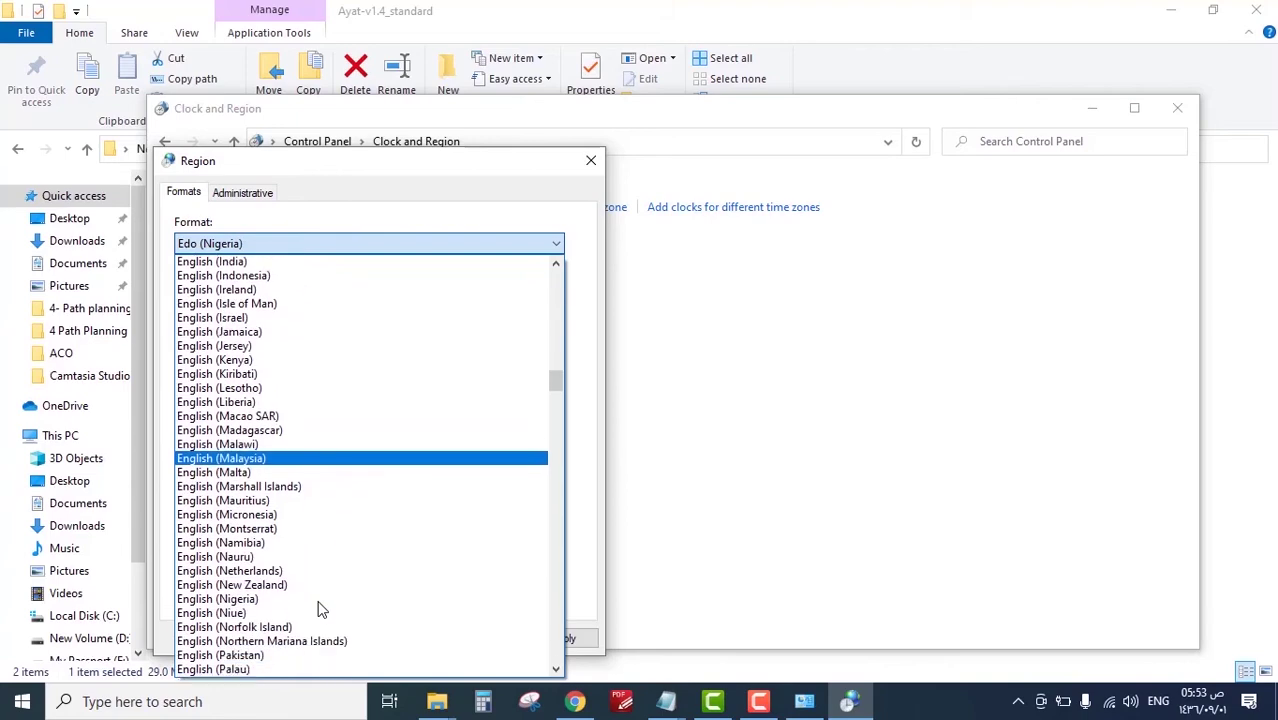
{"action": "scroll", "coordinate": [320, 610], "scroll_direction": "down", "scroll_amount": 5}
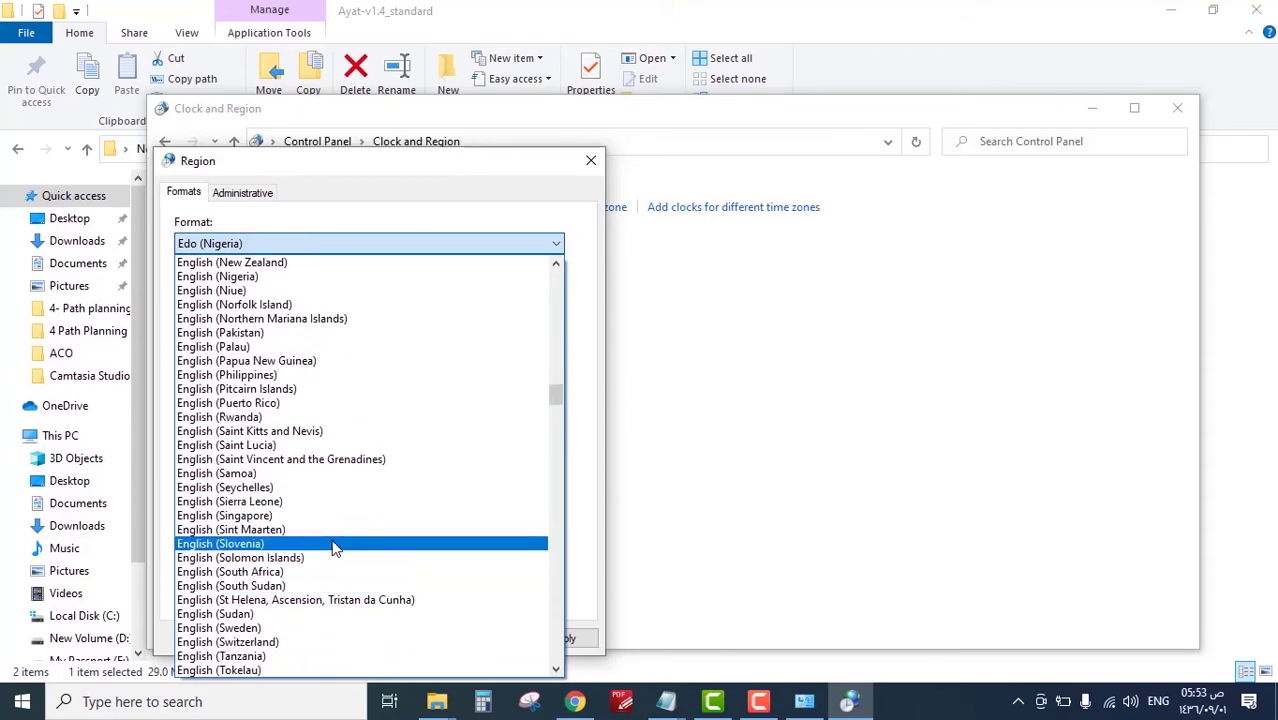
{"action": "scroll", "coordinate": [335, 548], "scroll_direction": "down", "scroll_amount": 5}
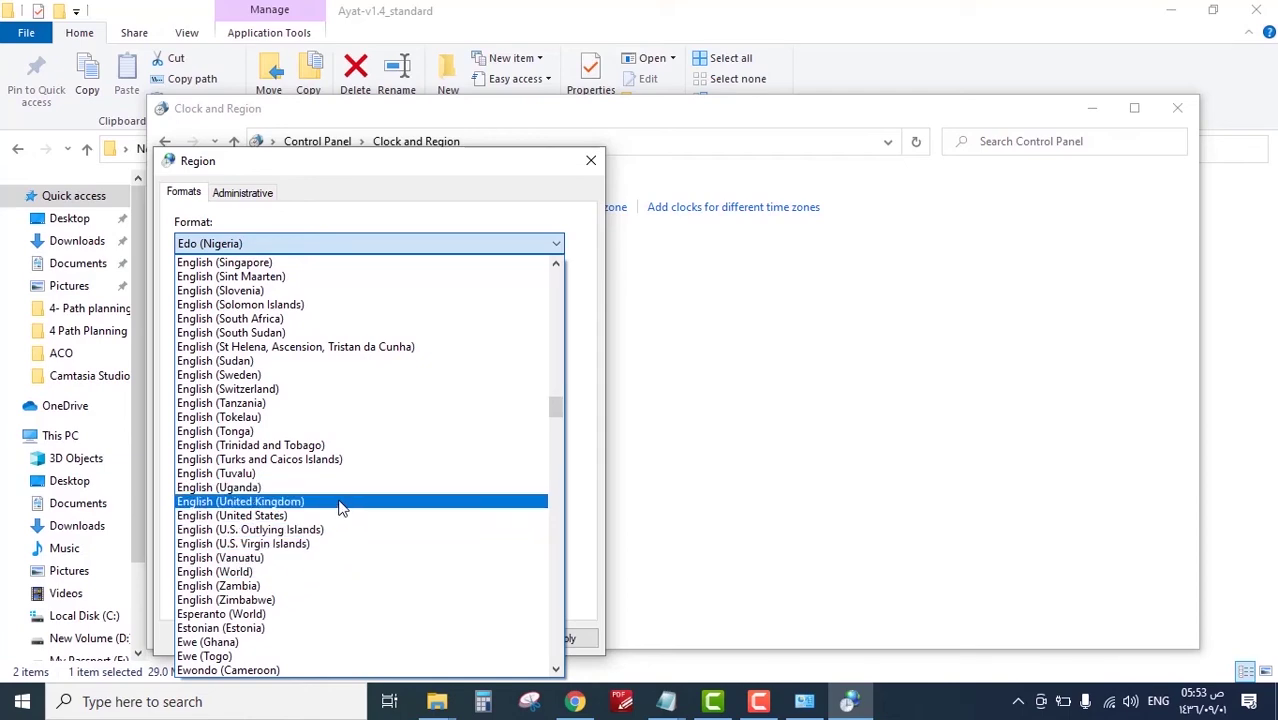
{"action": "left_click", "coordinate": [335, 516]}
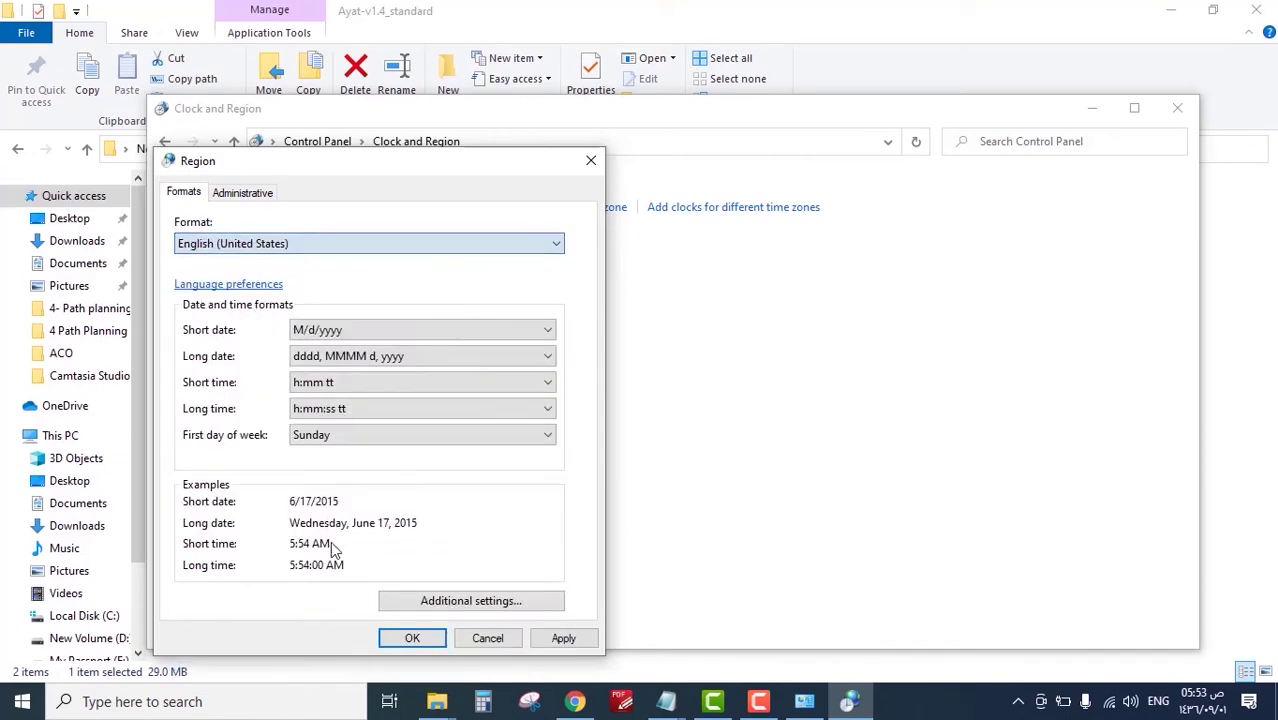
Review the additional date format settings, then apply the regional format and close the Region settings.
{"action": "left_click", "coordinate": [540, 603]}
{"action": "left_click", "coordinate": [350, 177]}
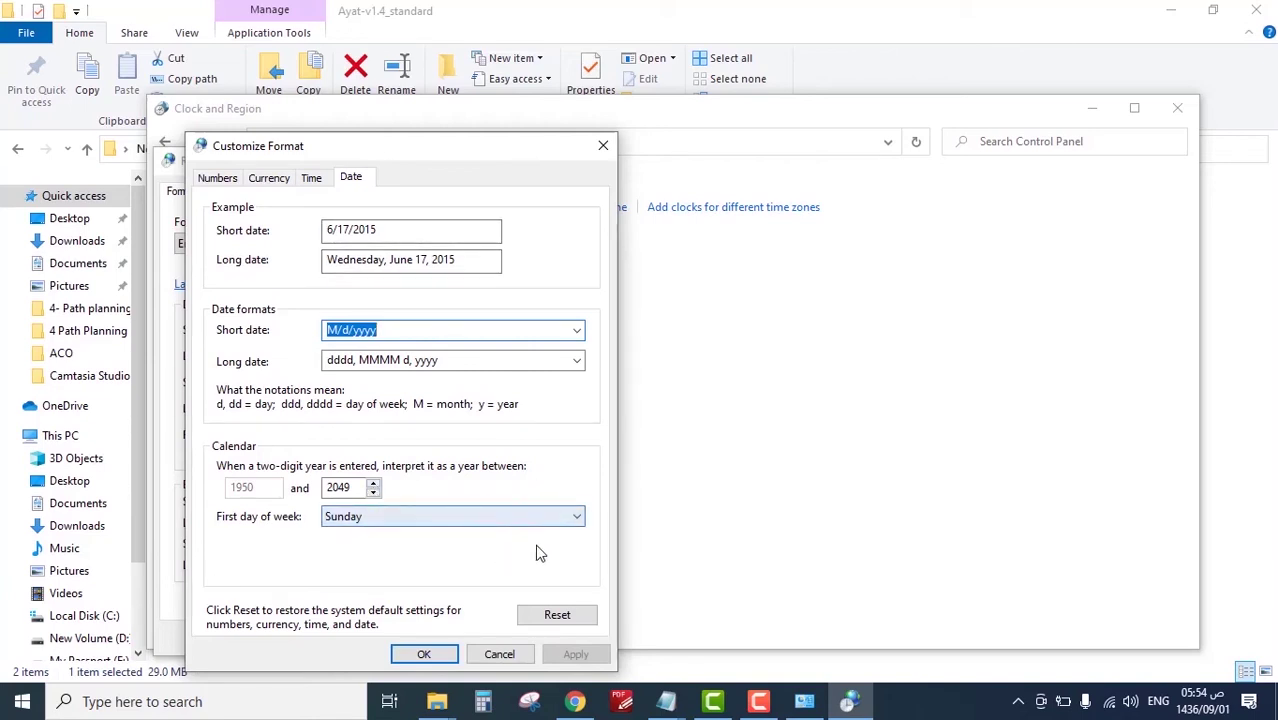
{"action": "left_click", "coordinate": [424, 654]}
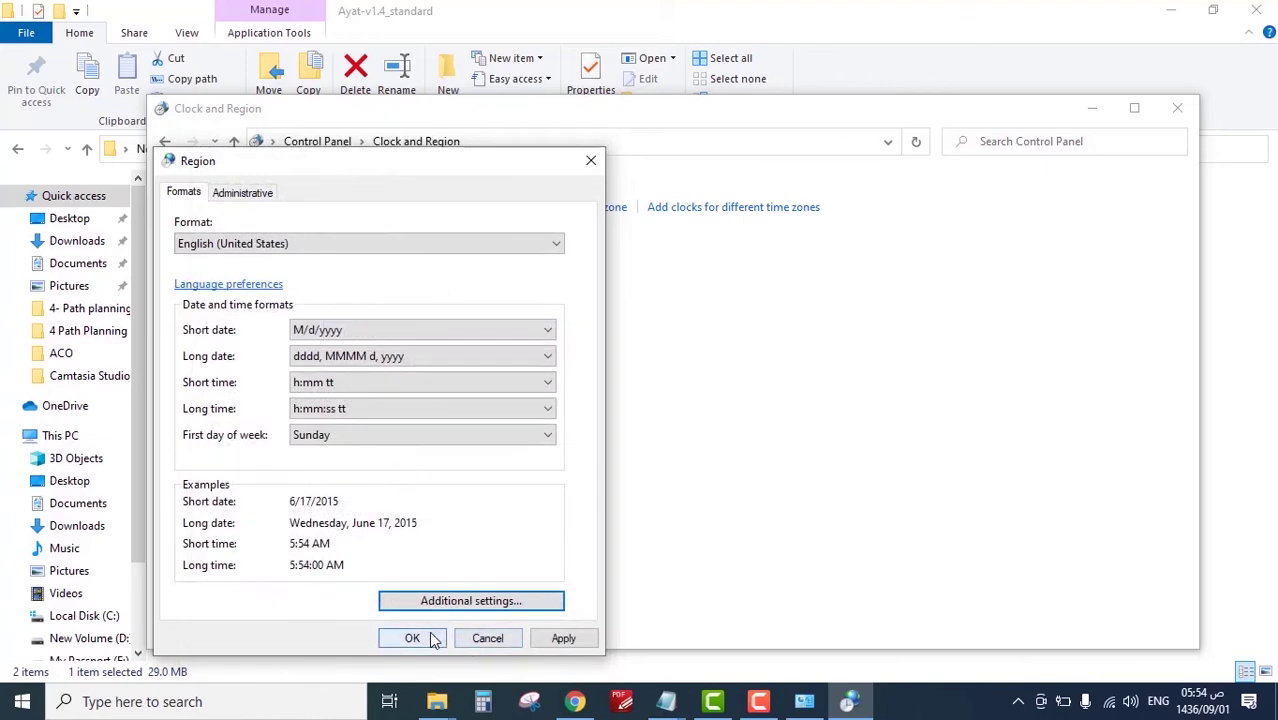
{"action": "left_click", "coordinate": [563, 637]}
{"action": "left_click", "coordinate": [414, 636]}
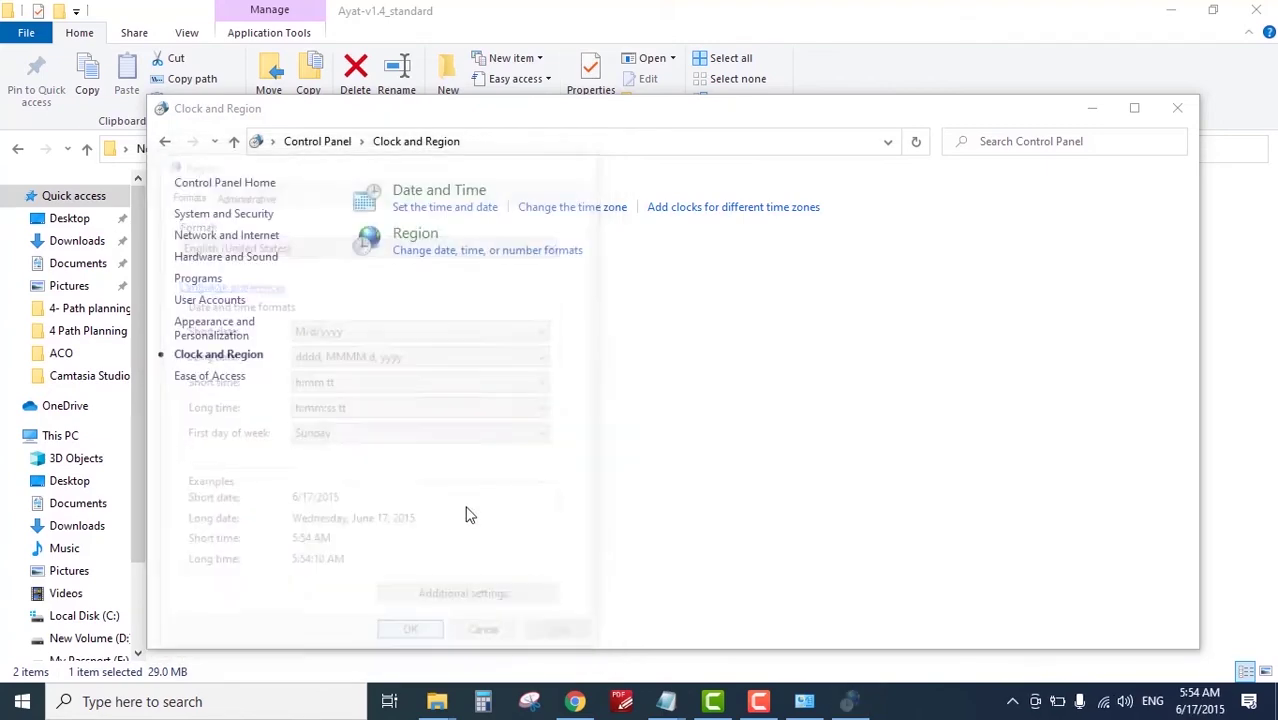
Set the system date to December 17, 2020, confirm it and check the taskbar date.
{"action": "left_click", "coordinate": [425, 212]}
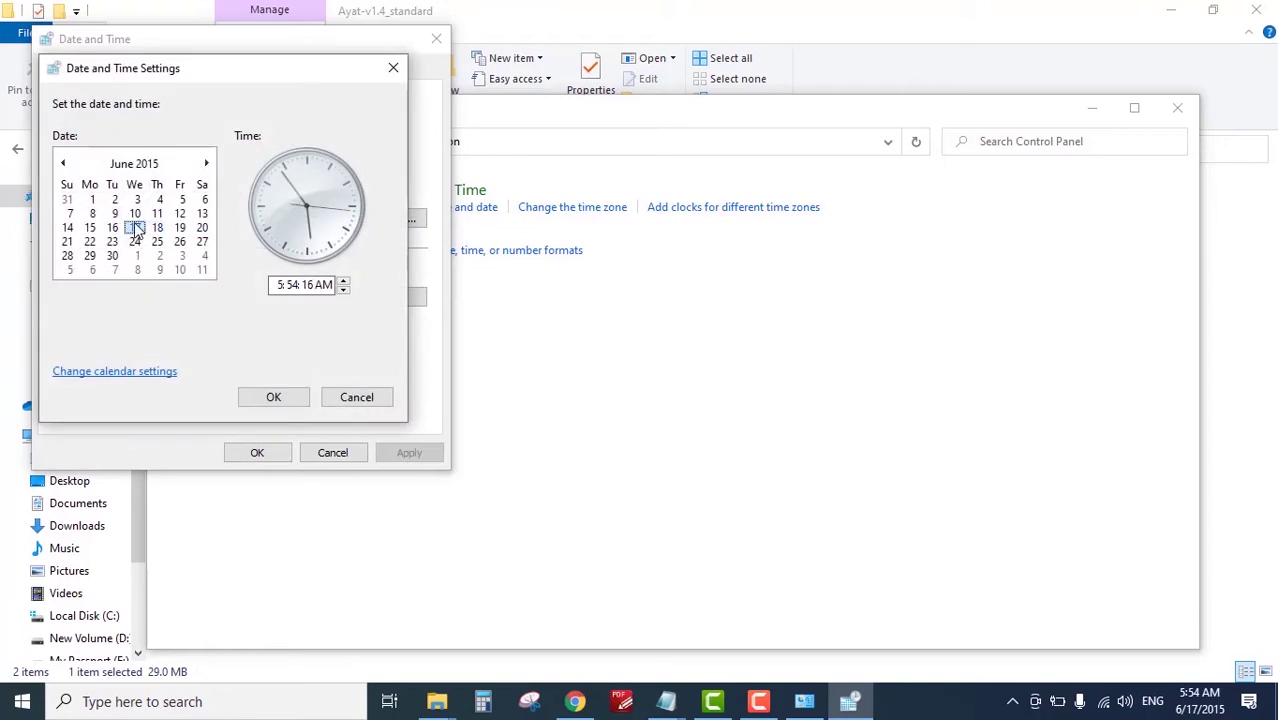
{"action": "left_click", "coordinate": [206, 163]}
{"action": "left_click", "coordinate": [206, 163]}
{"action": "left_click", "coordinate": [206, 163]}
{"action": "left_click", "coordinate": [206, 163]}
{"action": "left_click", "coordinate": [206, 163]}
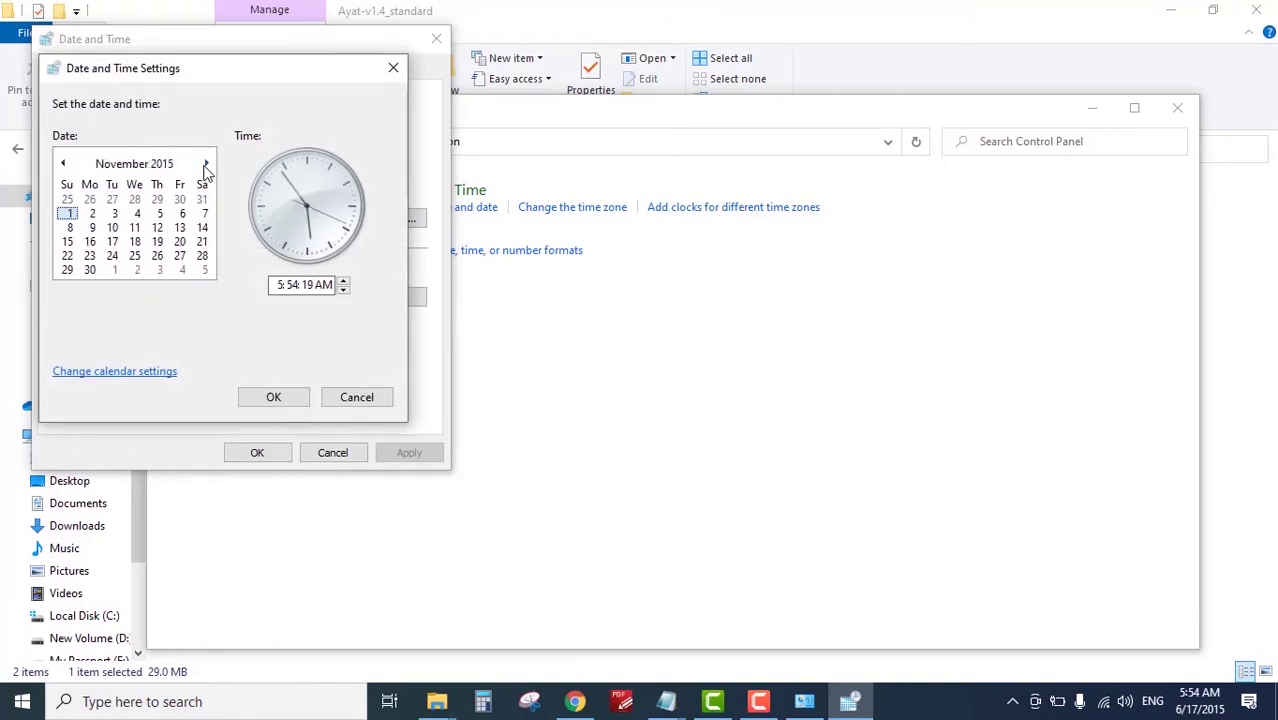
{"action": "left_click", "coordinate": [170, 164]}
{"action": "left_click", "coordinate": [206, 163]}
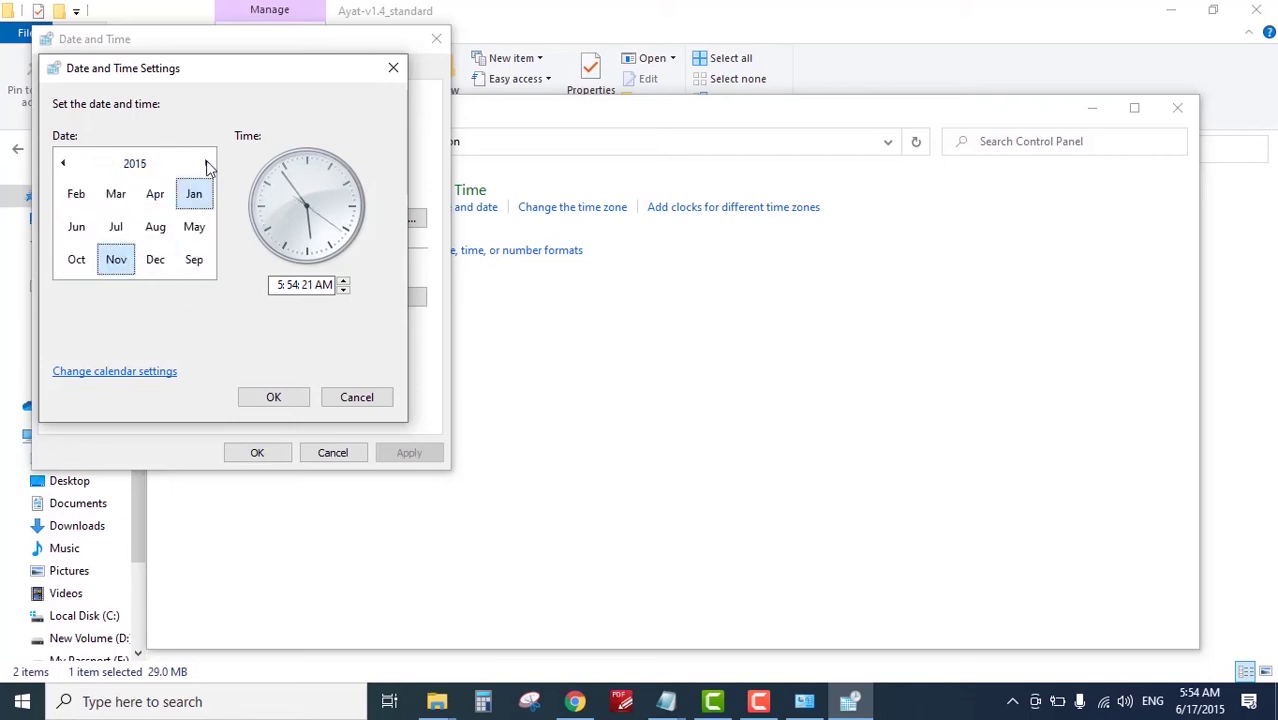
{"action": "left_click", "coordinate": [206, 163]}
{"action": "left_click", "coordinate": [206, 163]}
{"action": "left_click", "coordinate": [206, 163]}
{"action": "left_click", "coordinate": [206, 163]}
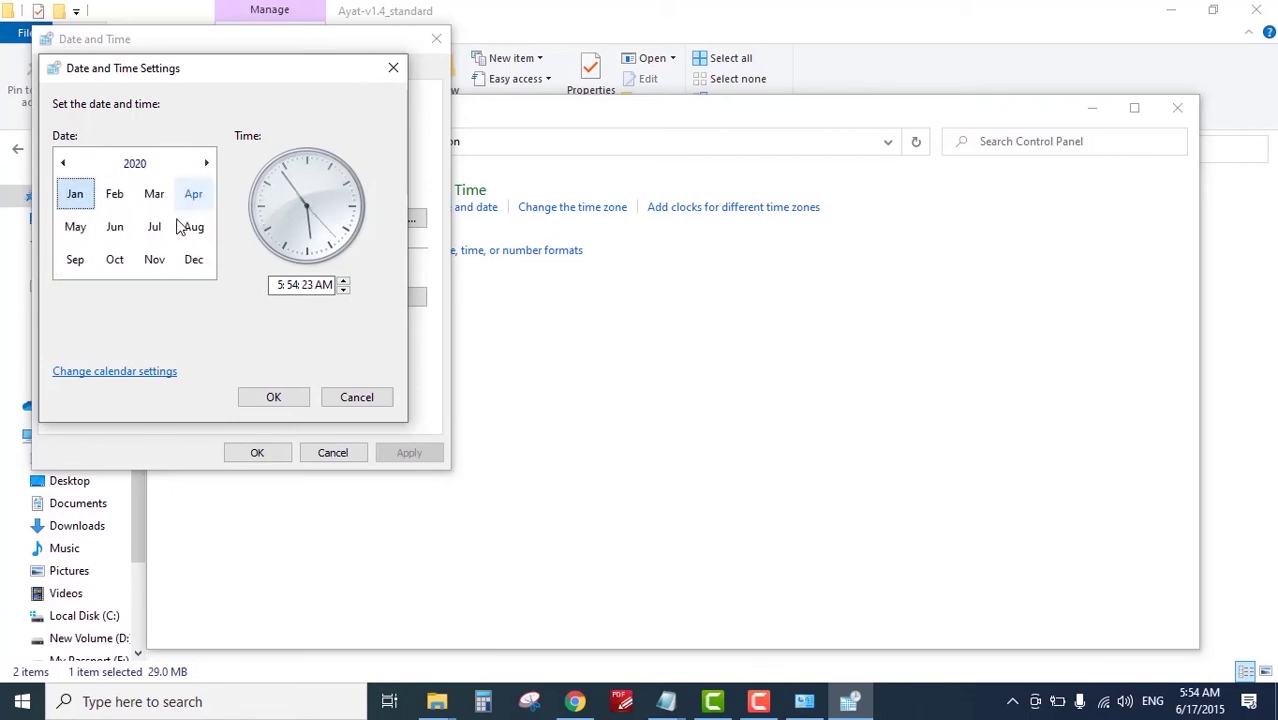
{"action": "left_click", "coordinate": [193, 262]}
{"action": "left_click", "coordinate": [162, 230]}
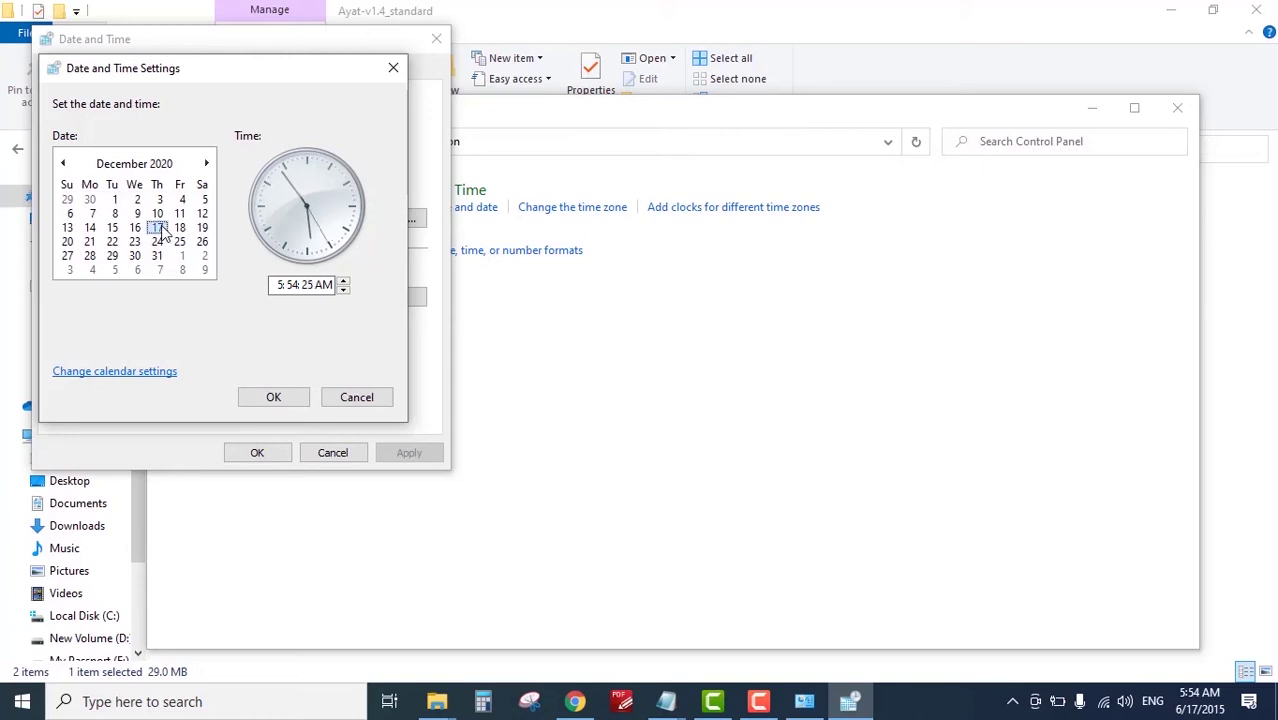
{"action": "left_click", "coordinate": [285, 400]}
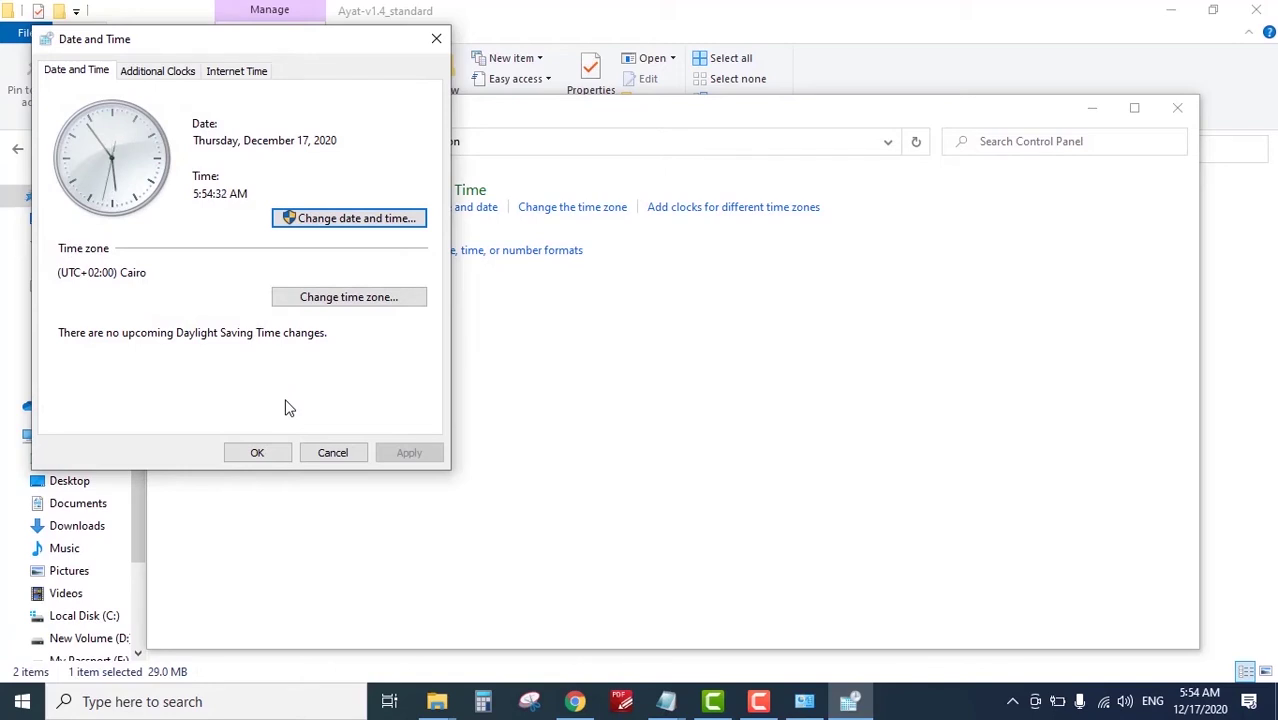
{"action": "left_click", "coordinate": [274, 455]}
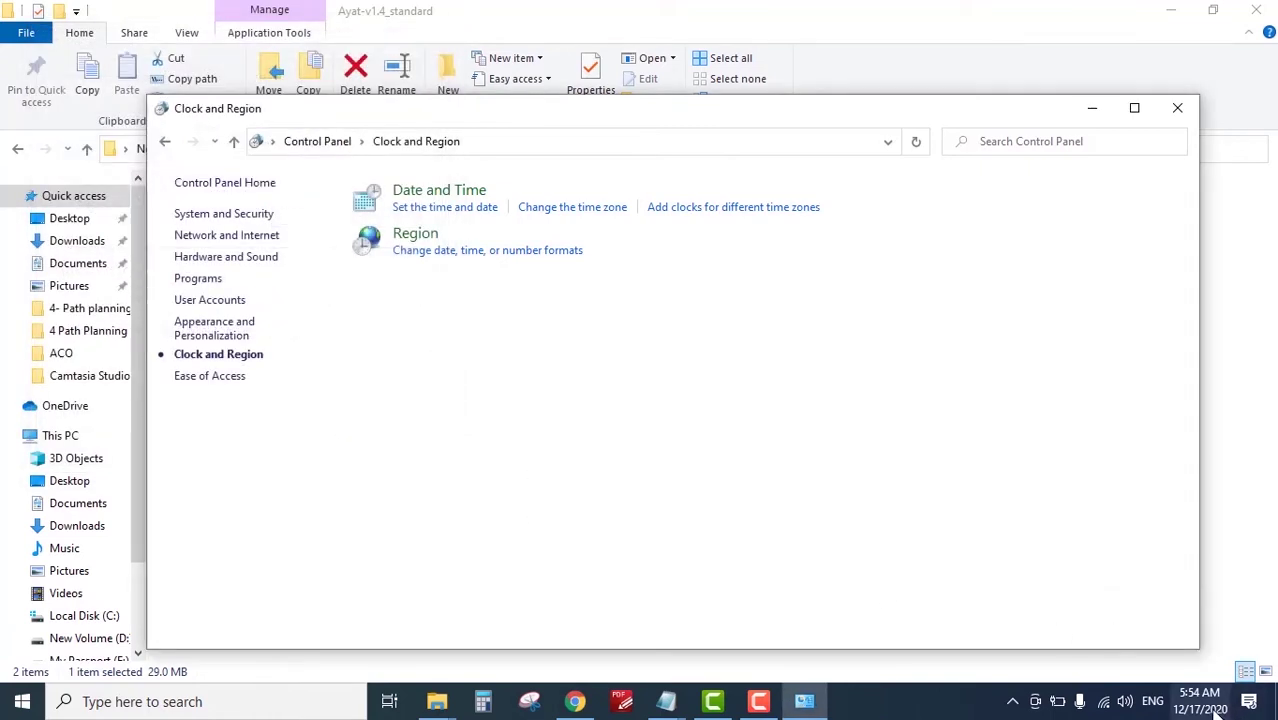
{"action": "mouse_move", "coordinate": [1176, 712]}
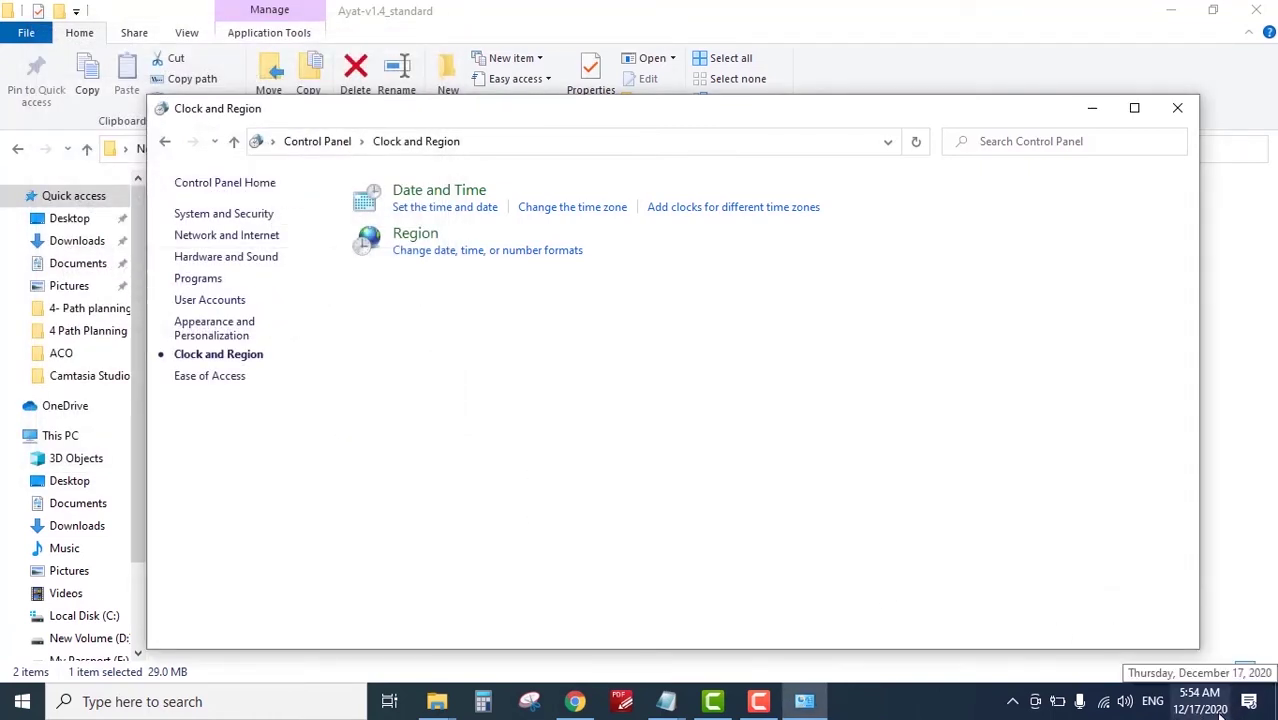
Minimize the Clock and Region window, search Windows for "ay" and launch the Ayat app.
{"action": "left_click", "coordinate": [1092, 108]}
{"action": "left_click", "coordinate": [194, 700]}
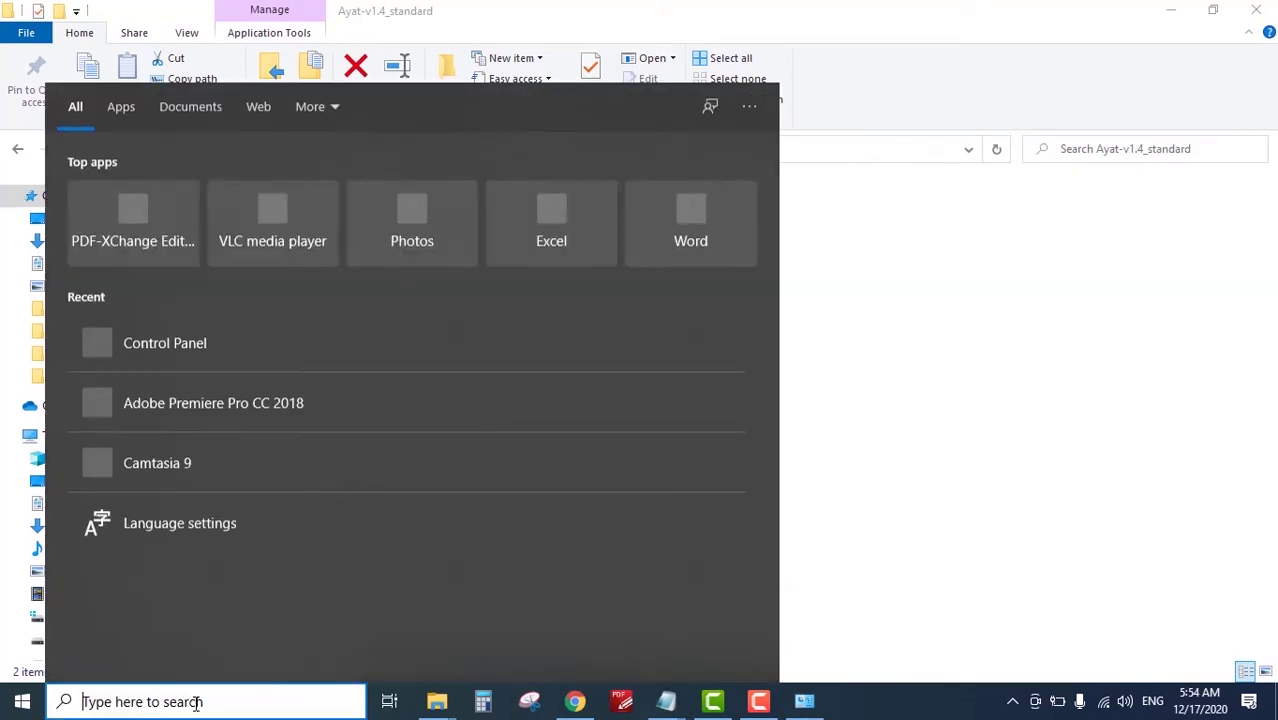
{"action": "type", "text": "ay"}
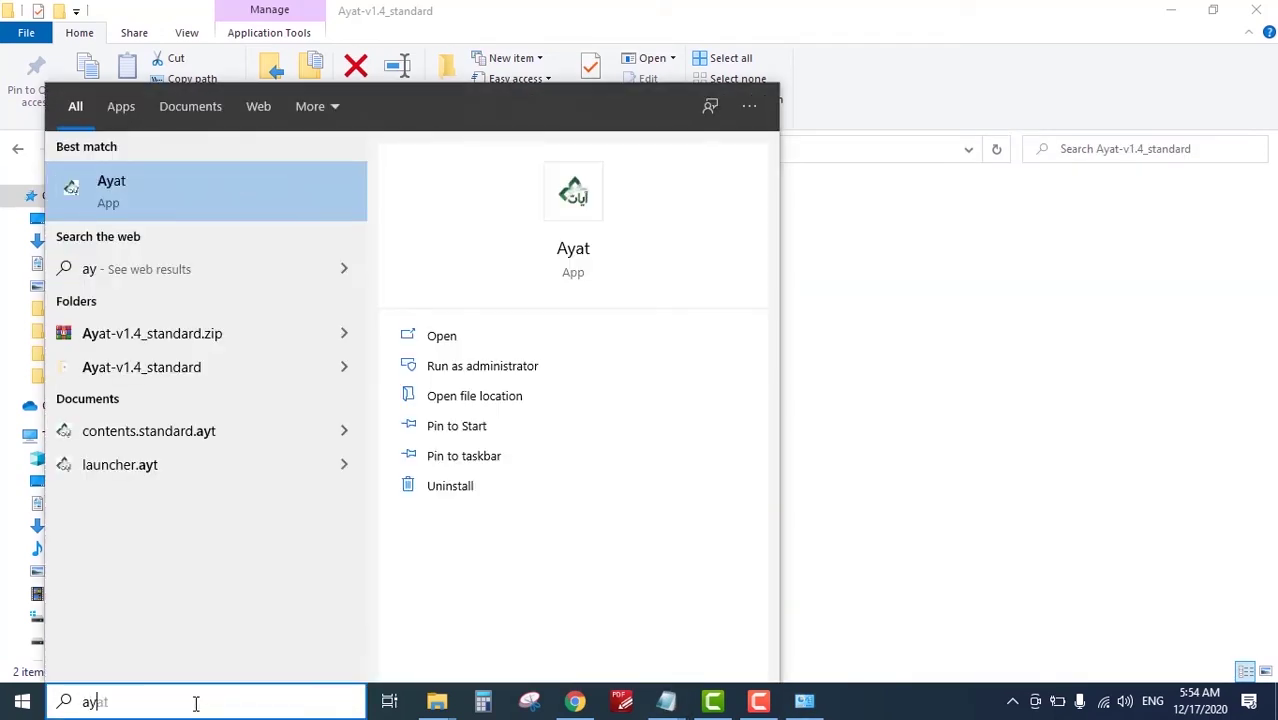
{"action": "key", "text": "Return"}
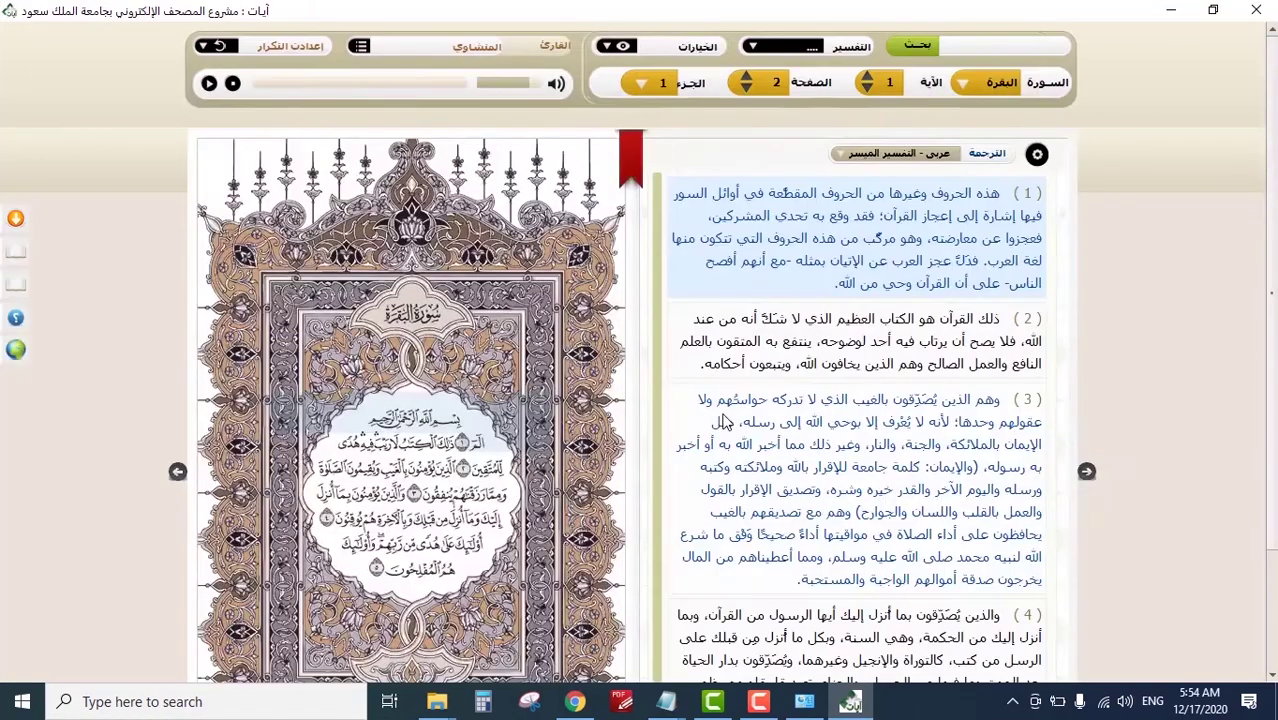
Turn to page 1, Surat Al-Fatiha (الفاتحة), and look through its verse commentary.
{"action": "left_click", "coordinate": [1087, 472]}
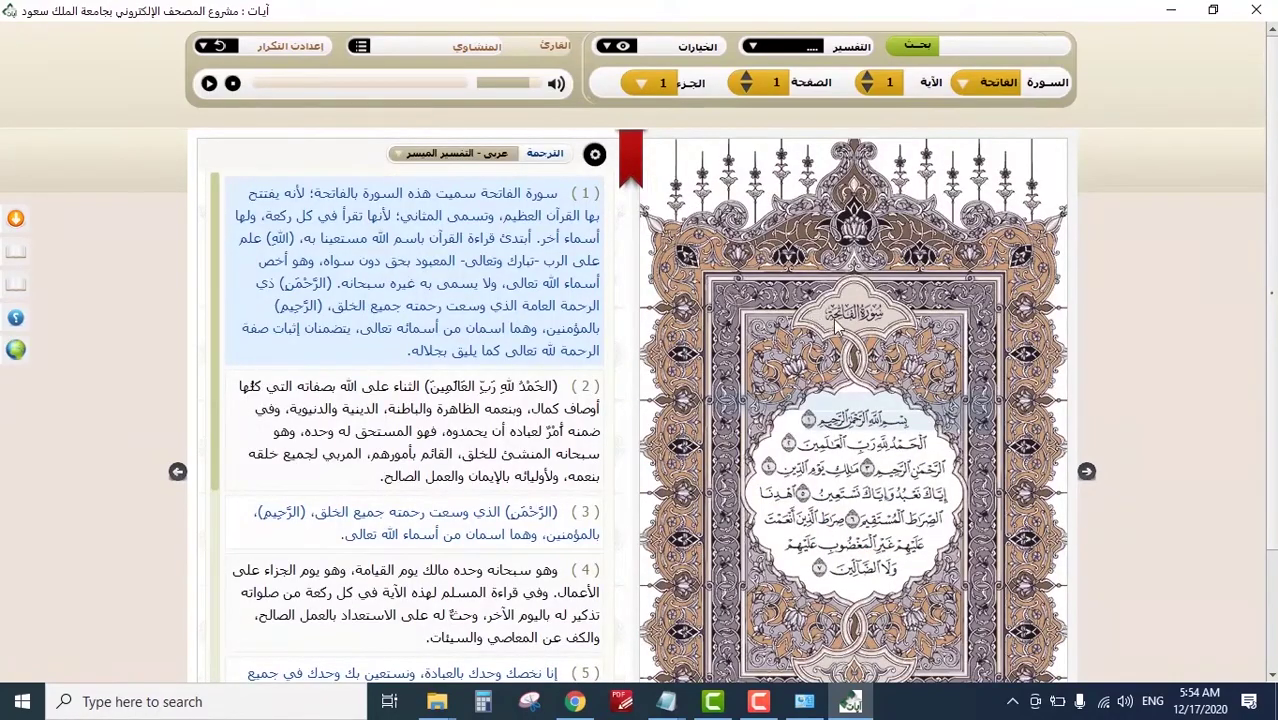
{"action": "scroll", "coordinate": [872, 314], "scroll_direction": "down", "scroll_amount": 5}
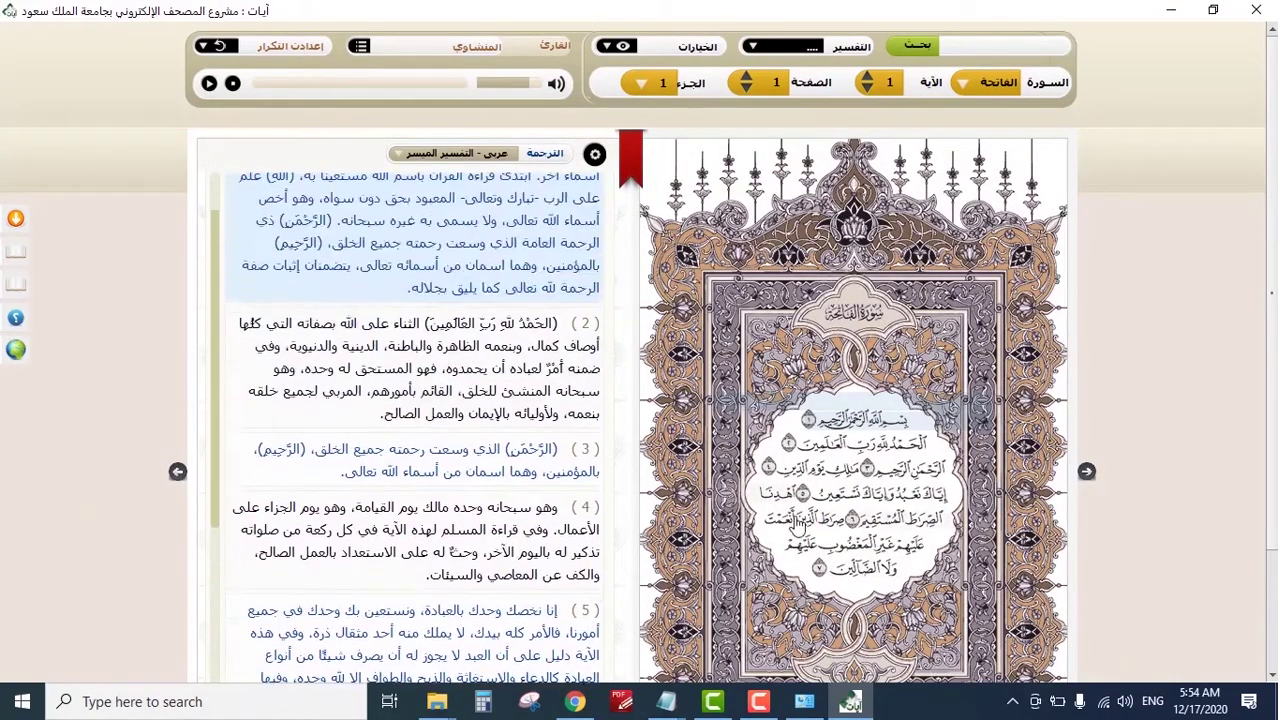
{"action": "scroll", "coordinate": [947, 300], "scroll_direction": "up", "scroll_amount": 5}
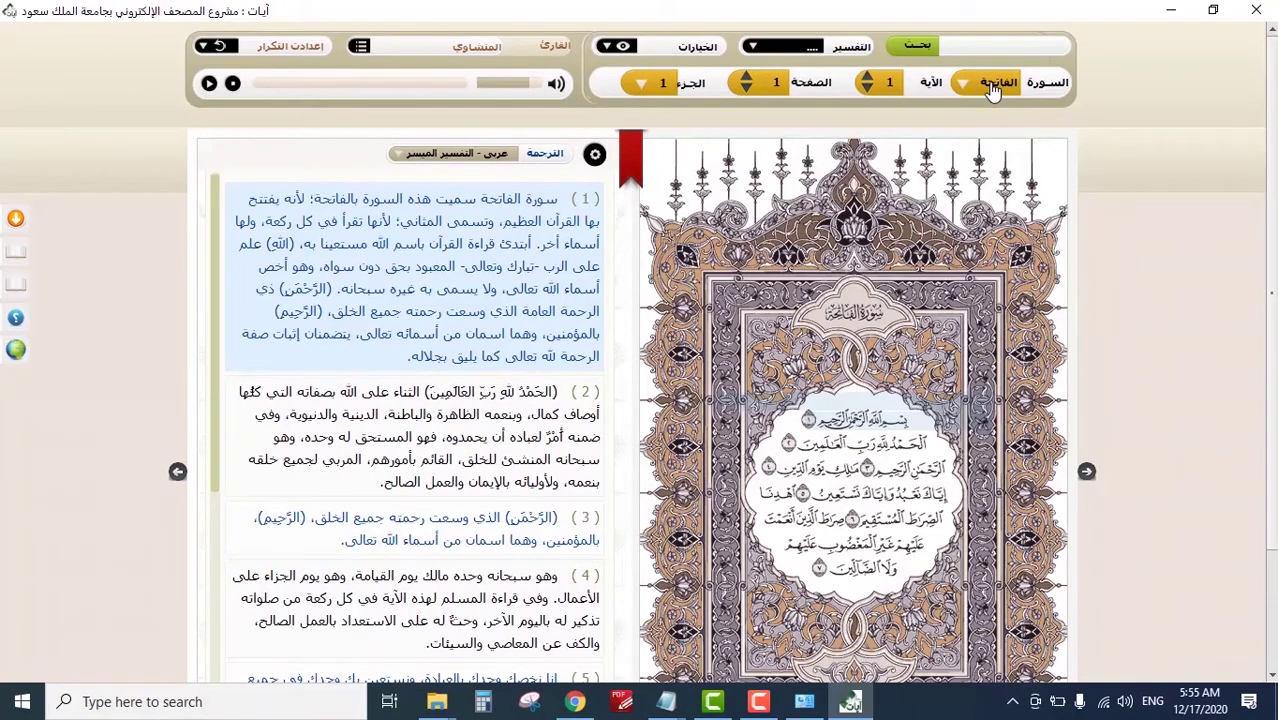
Search the Quran for the word "الخير", look through the matching verses and close the search results.
{"action": "left_click", "coordinate": [994, 45]}
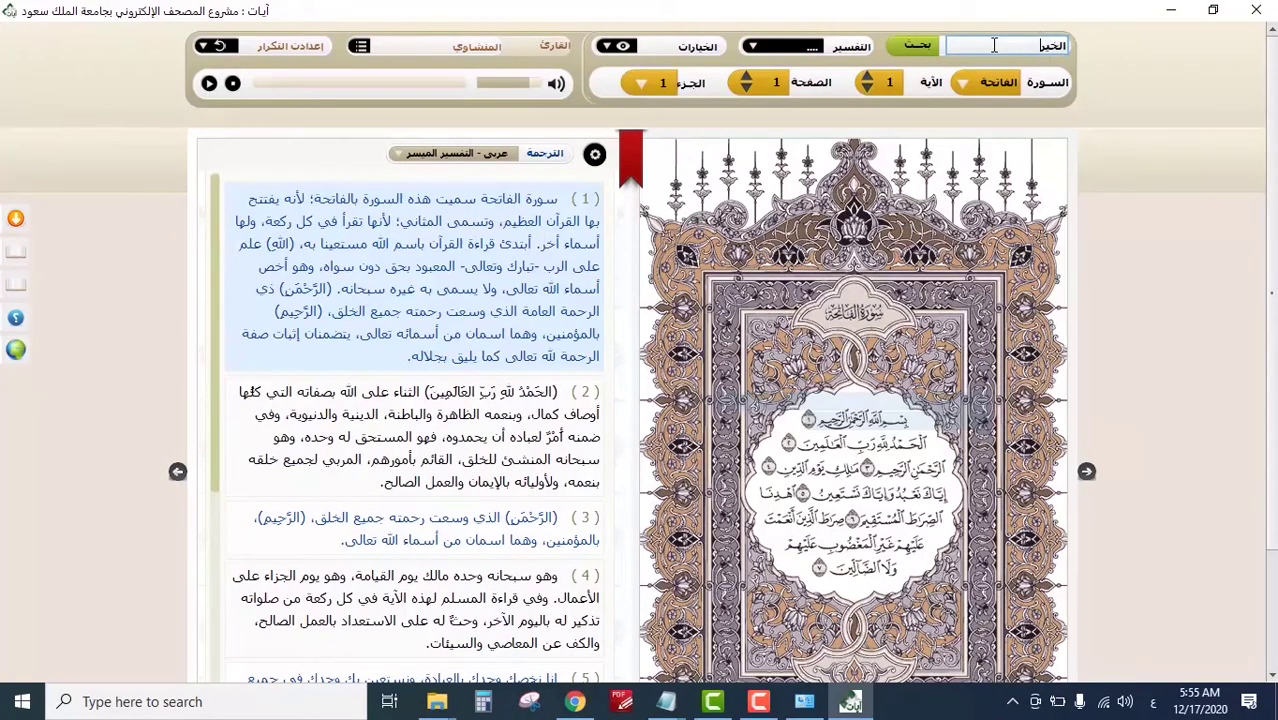
{"action": "key", "text": "Return"}
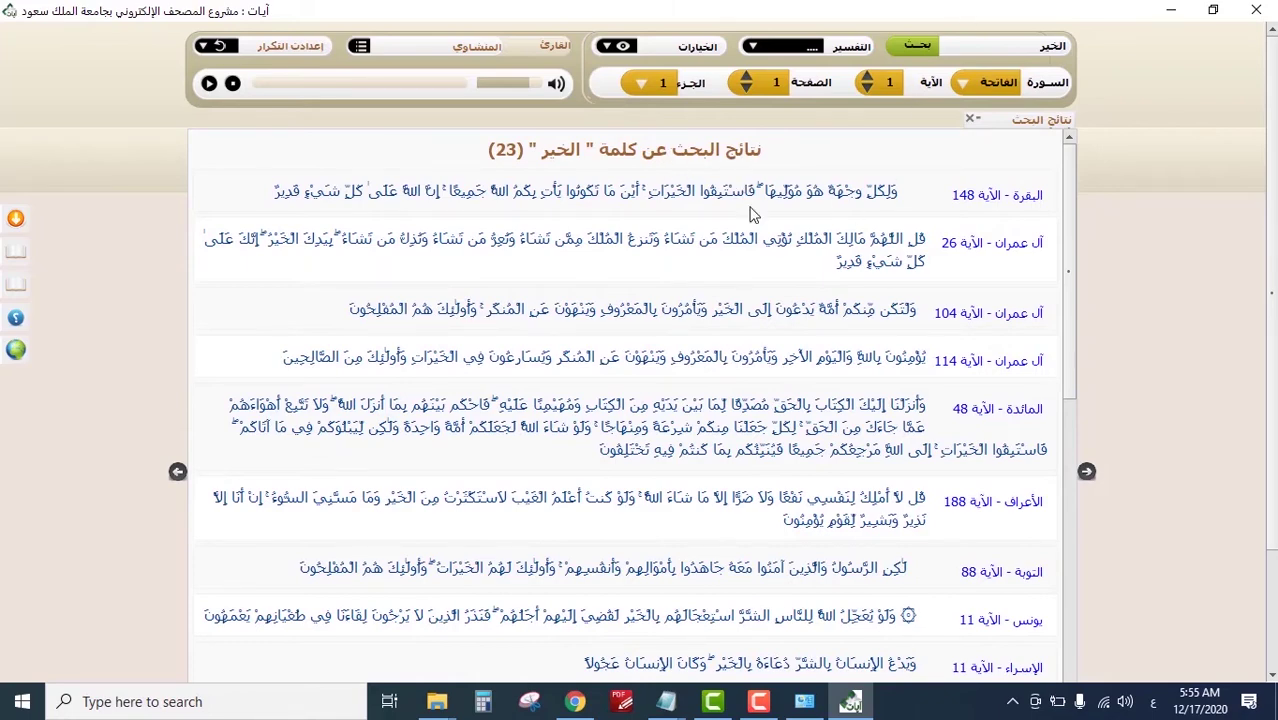
{"action": "scroll", "coordinate": [748, 270], "scroll_direction": "down", "scroll_amount": 10}
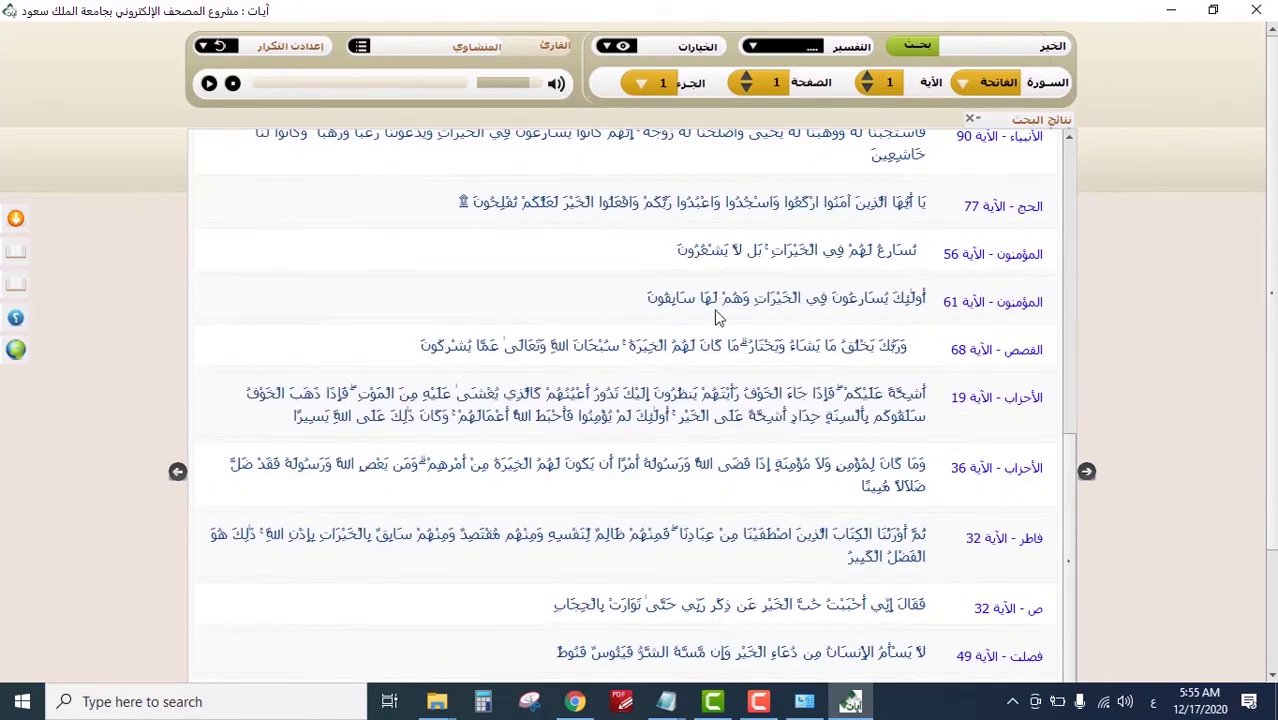
{"action": "scroll", "coordinate": [792, 320], "scroll_direction": "down", "scroll_amount": 2}
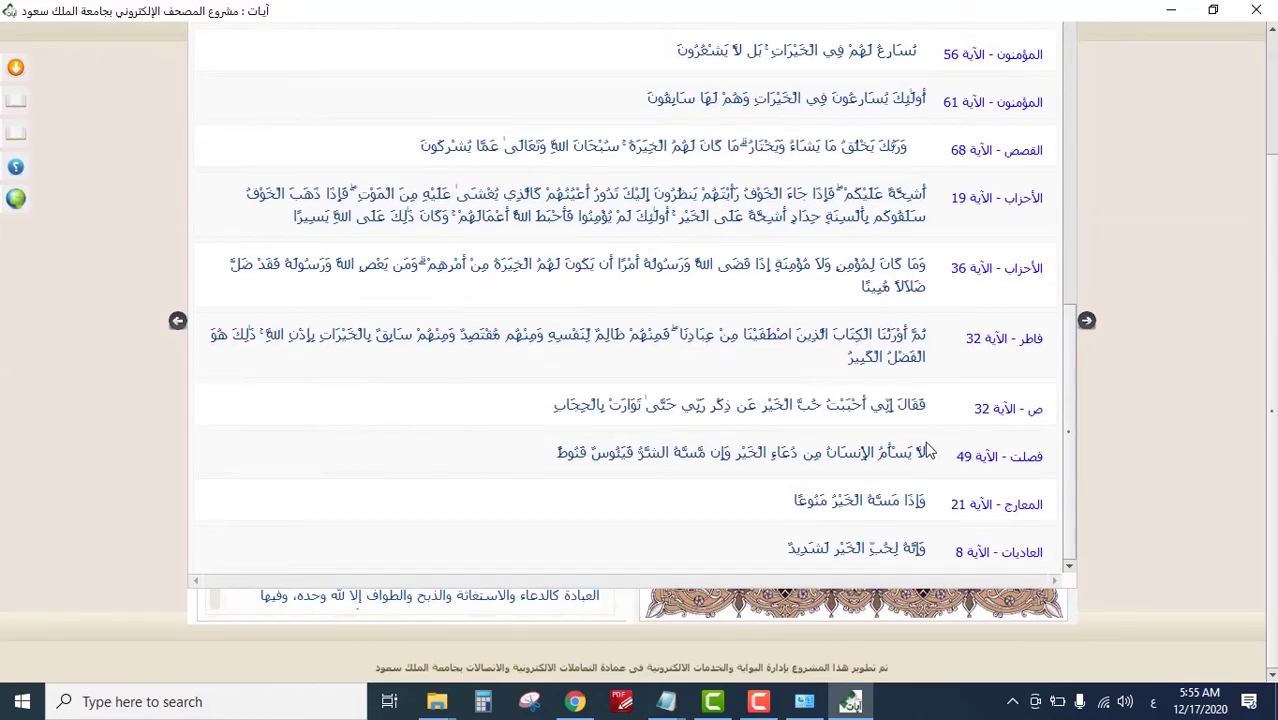
{"action": "scroll", "coordinate": [420, 410], "scroll_direction": "up", "scroll_amount": 15}
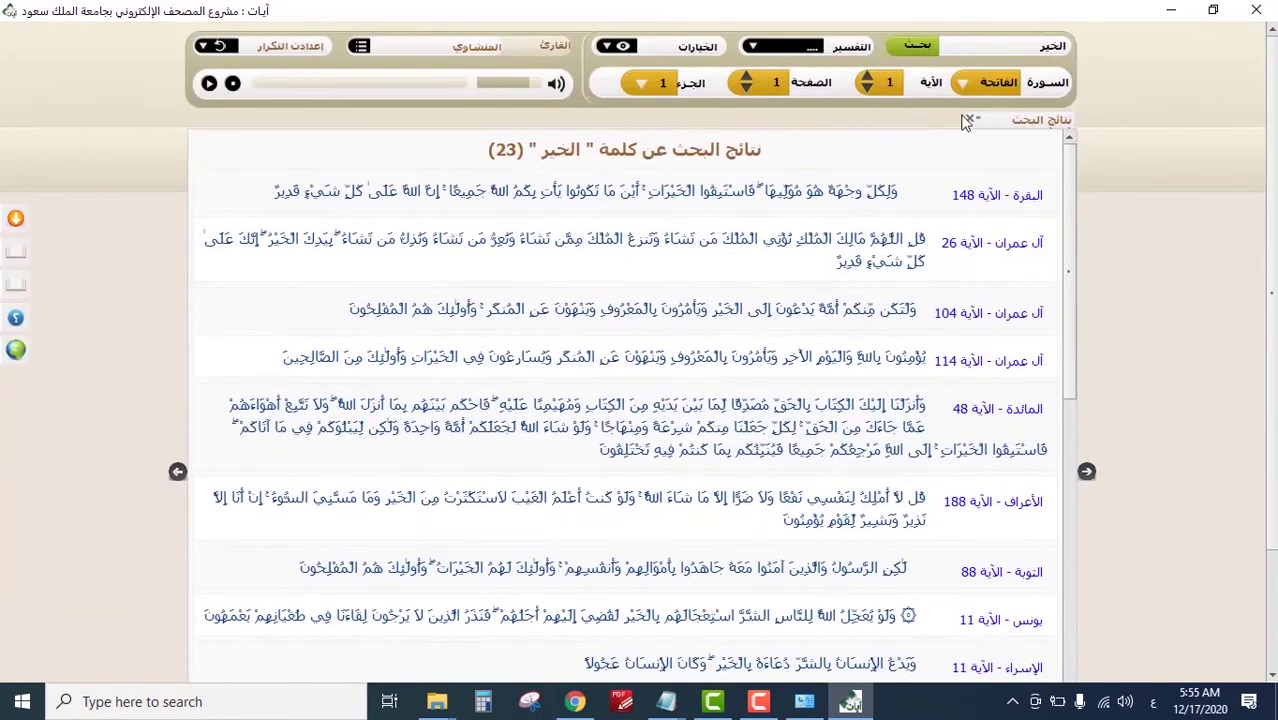
{"action": "left_click", "coordinate": [972, 122]}
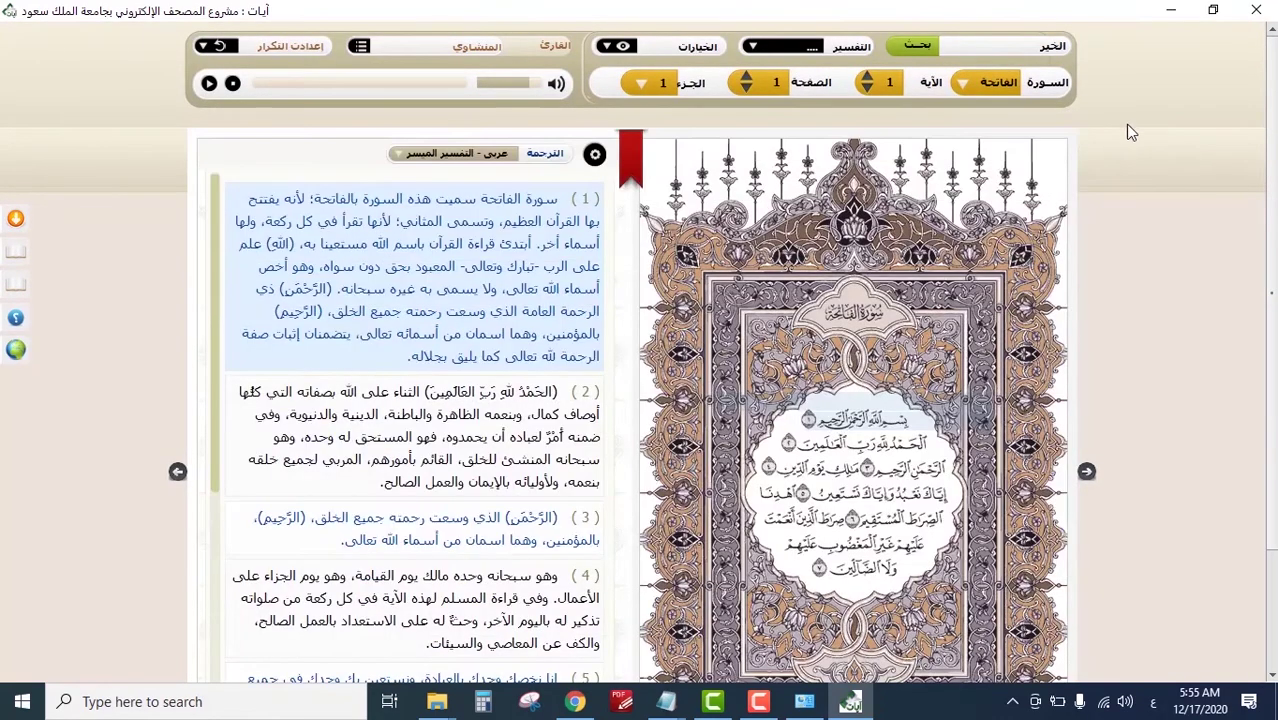
Open Surat Al-Baqarah (البقرة), go to verse 68 and look over its page and commentary.
{"action": "left_click", "coordinate": [993, 88]}
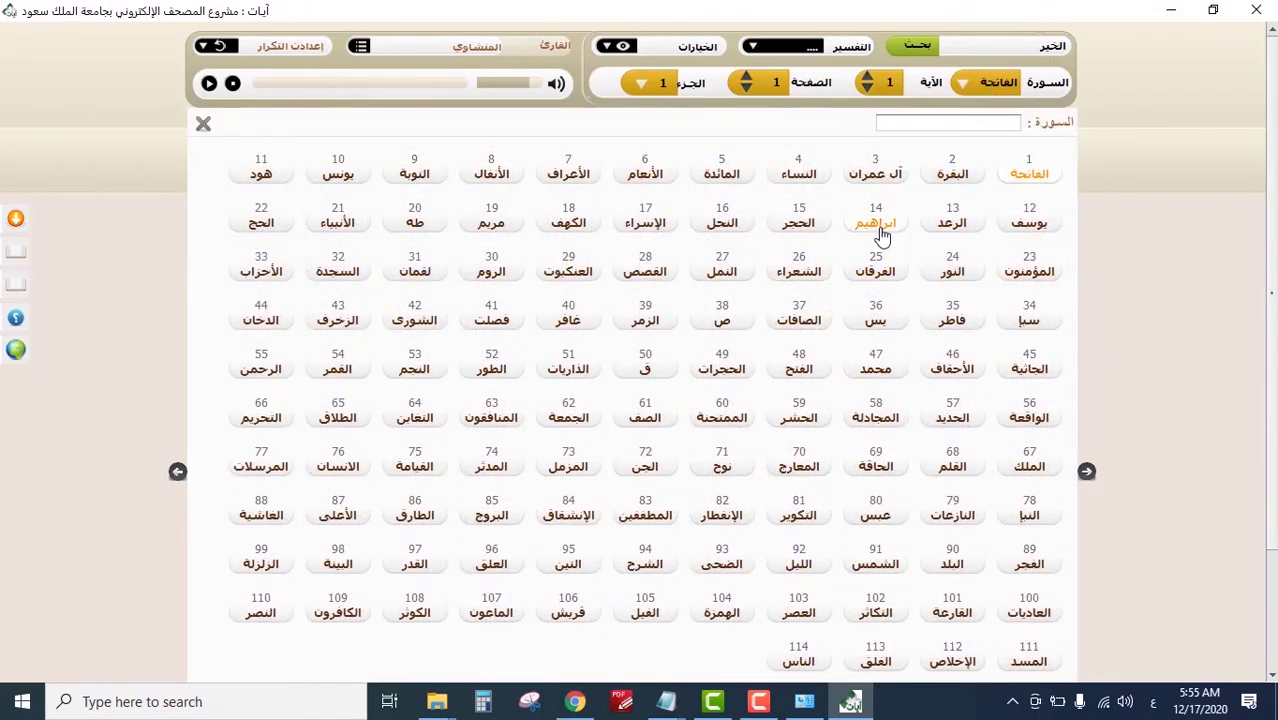
{"action": "left_click", "coordinate": [943, 175]}
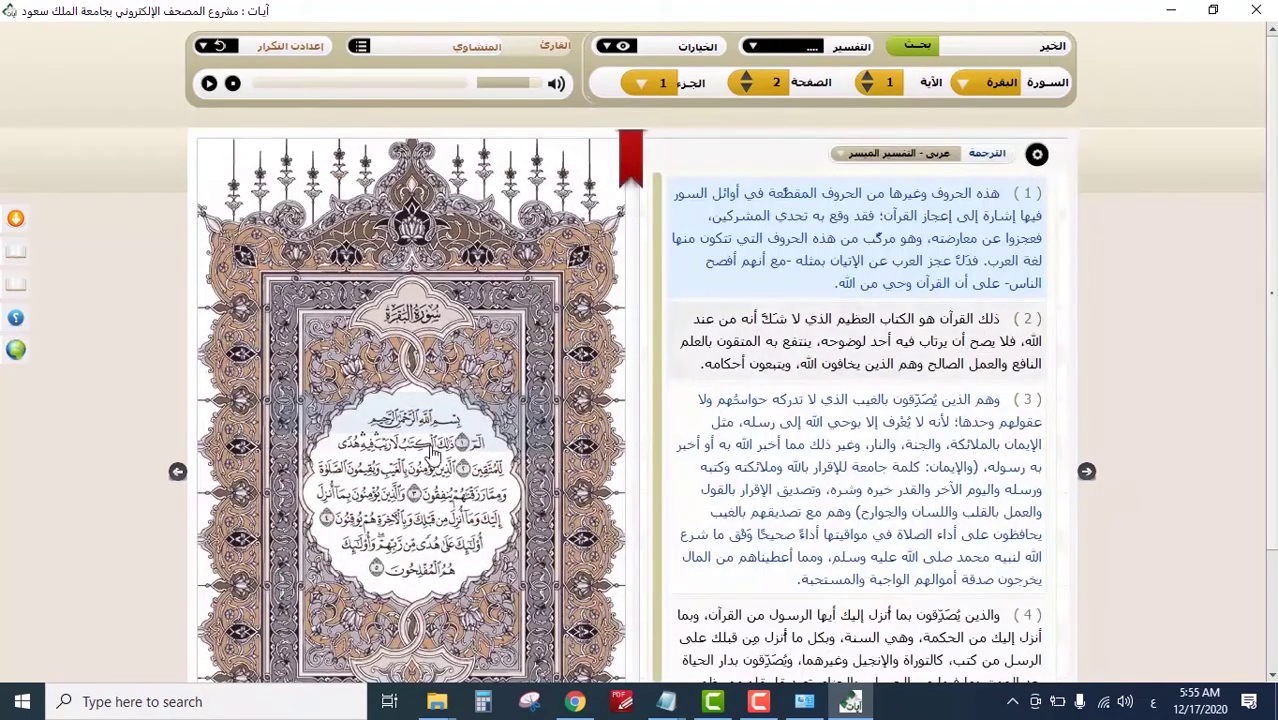
{"action": "left_click", "coordinate": [880, 94]}
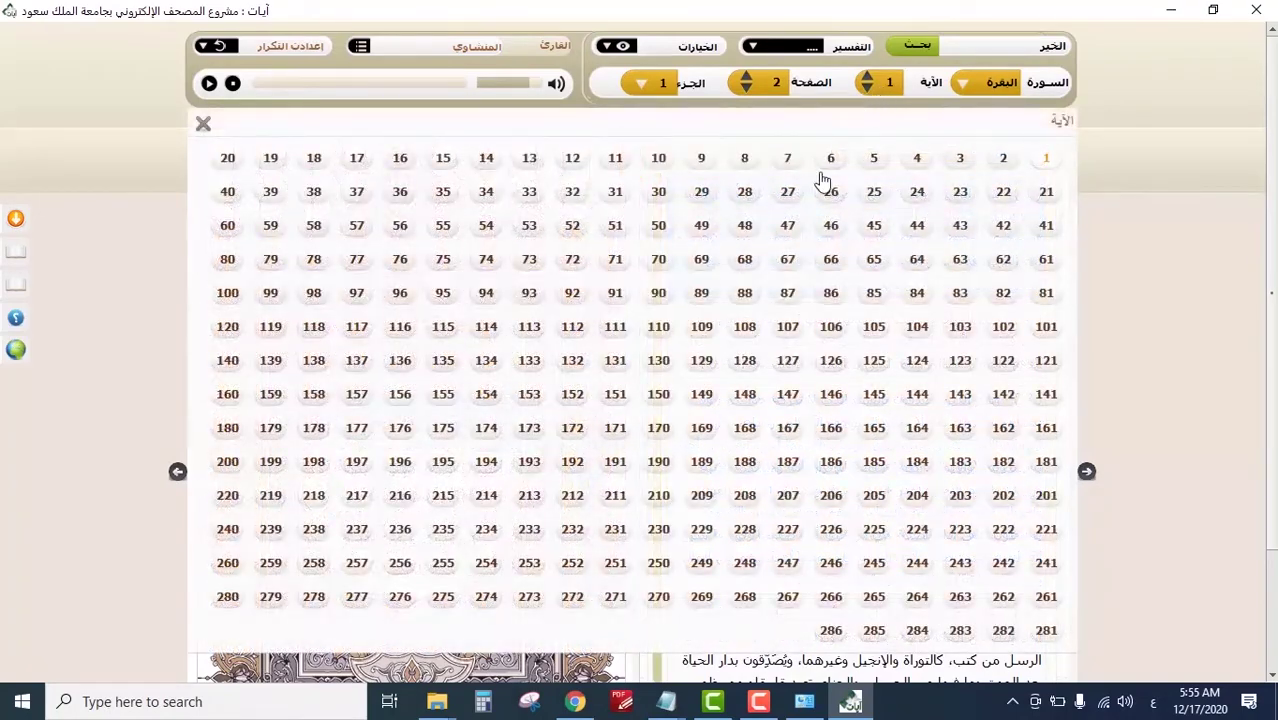
{"action": "left_click", "coordinate": [743, 262]}
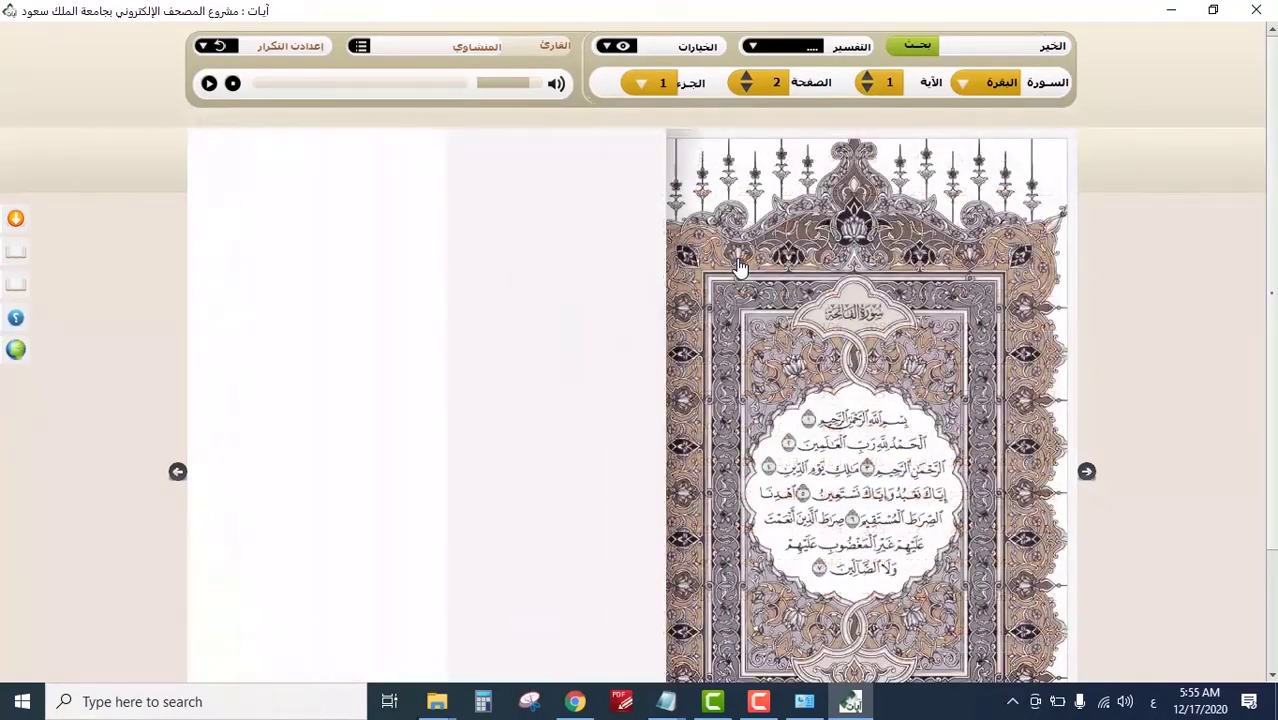
{"action": "scroll", "coordinate": [1158, 198], "scroll_direction": "down", "scroll_amount": 2}
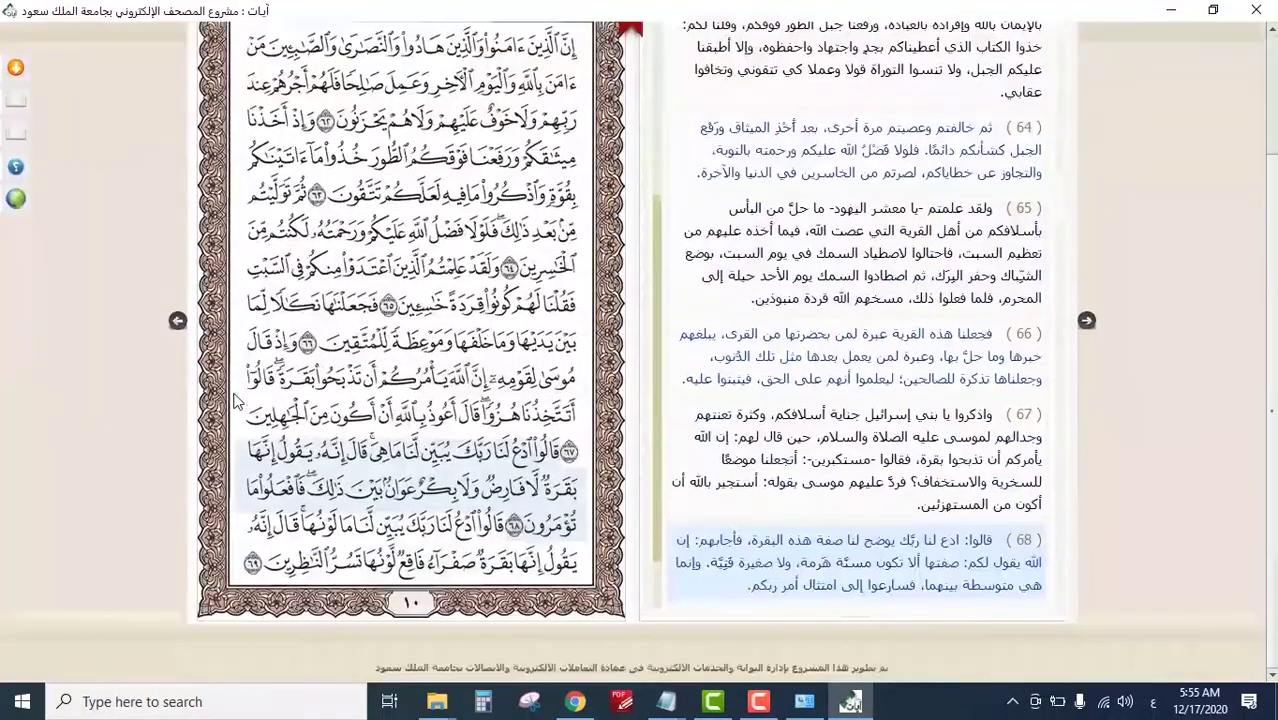
{"action": "scroll", "coordinate": [1170, 190], "scroll_direction": "up", "scroll_amount": 2}
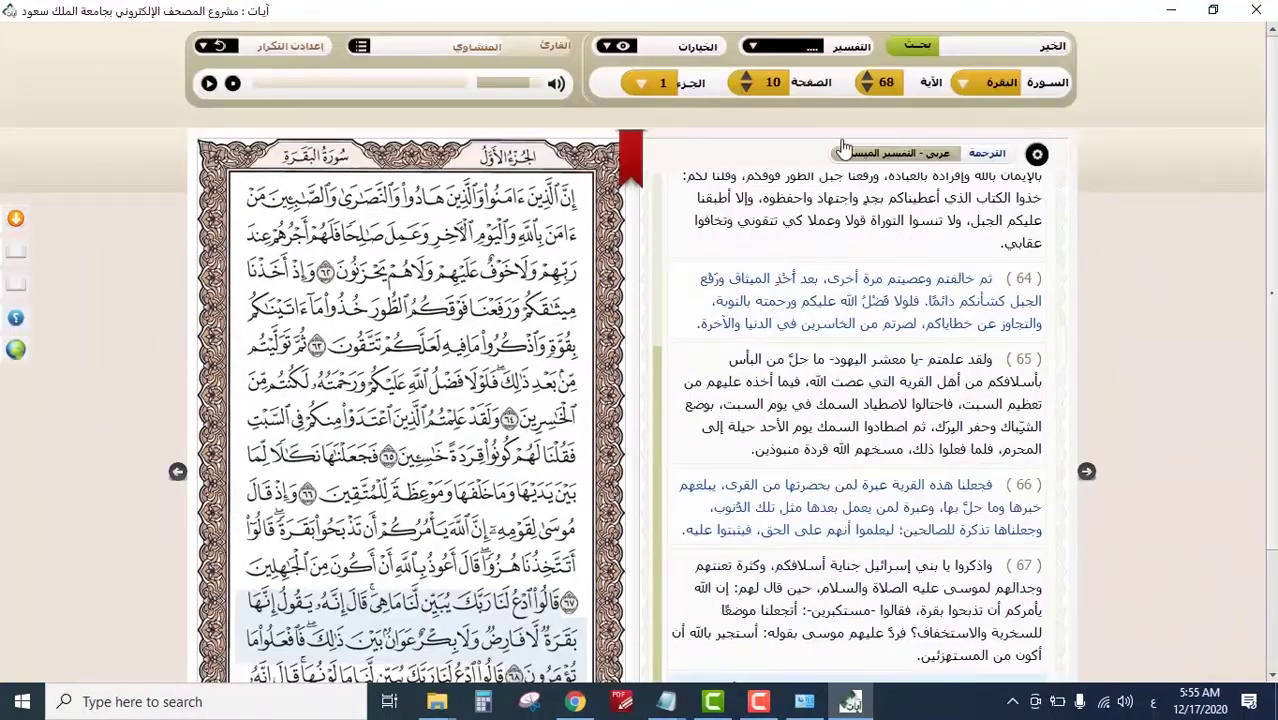
Jump to page 112 and look through its verses and commentary down to the end of the page.
{"action": "left_click", "coordinate": [808, 90]}
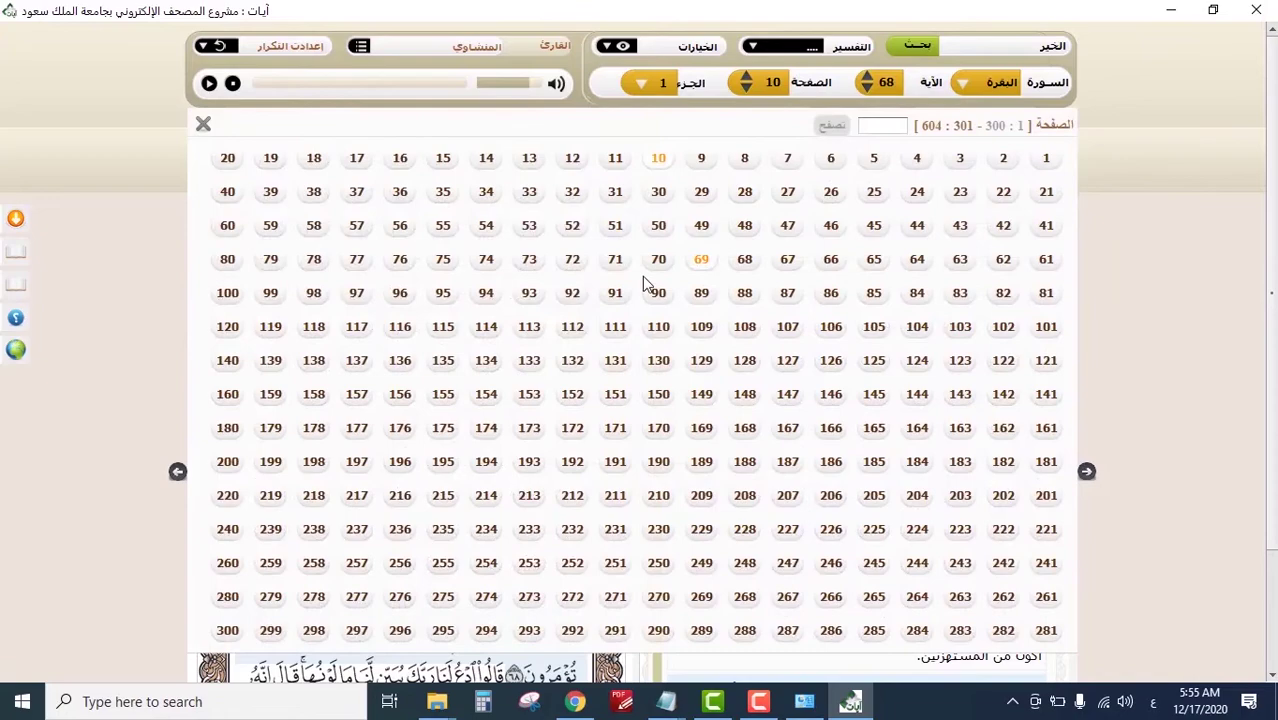
{"action": "left_click", "coordinate": [576, 332]}
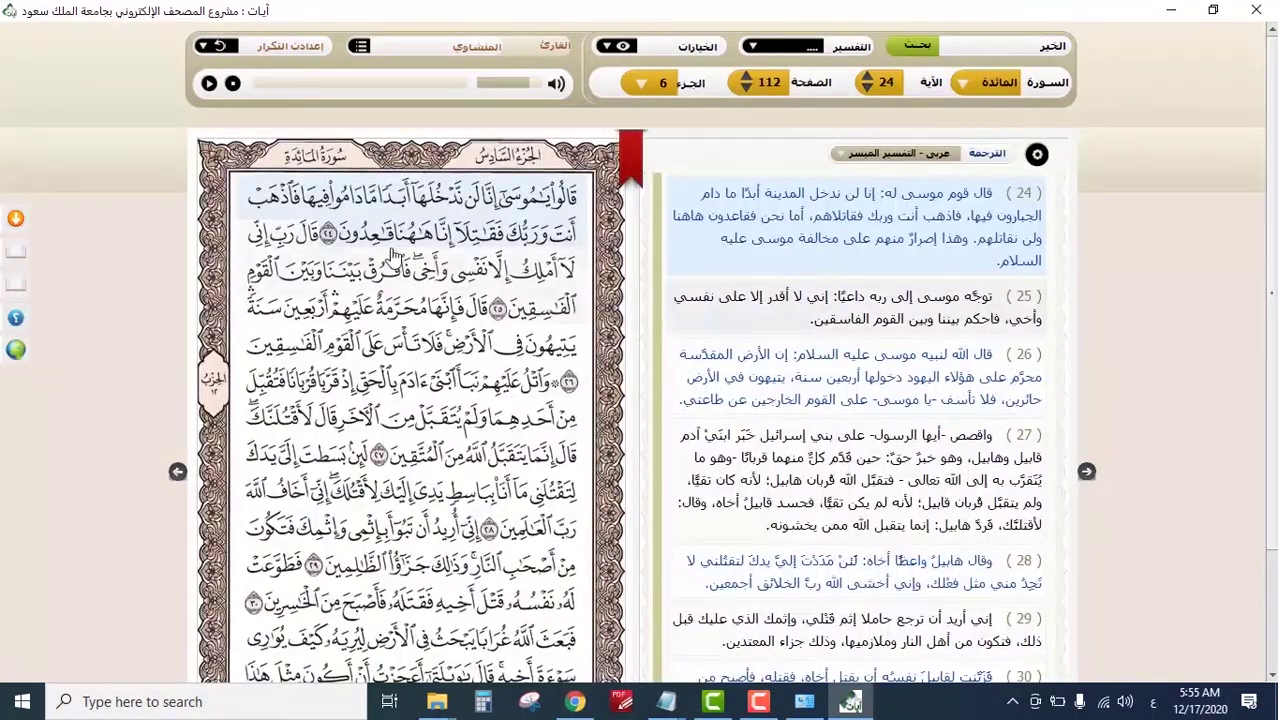
{"action": "scroll", "coordinate": [428, 600], "scroll_direction": "down", "scroll_amount": 3}
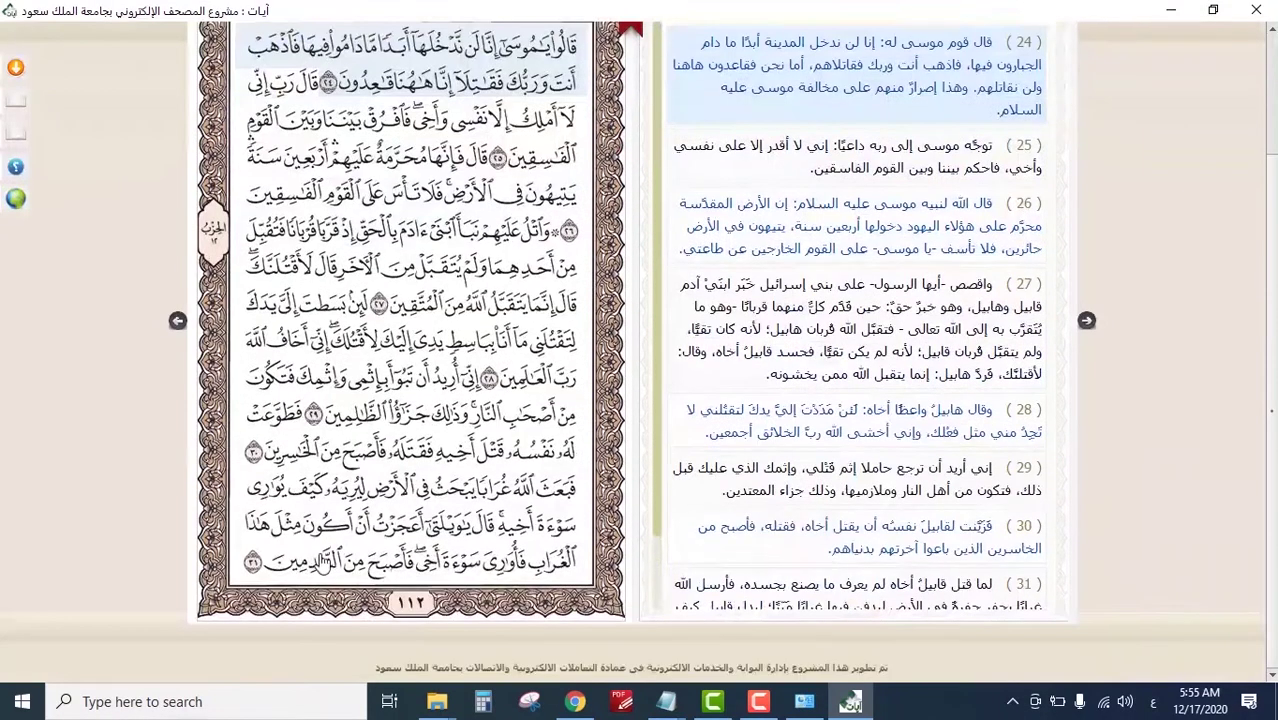